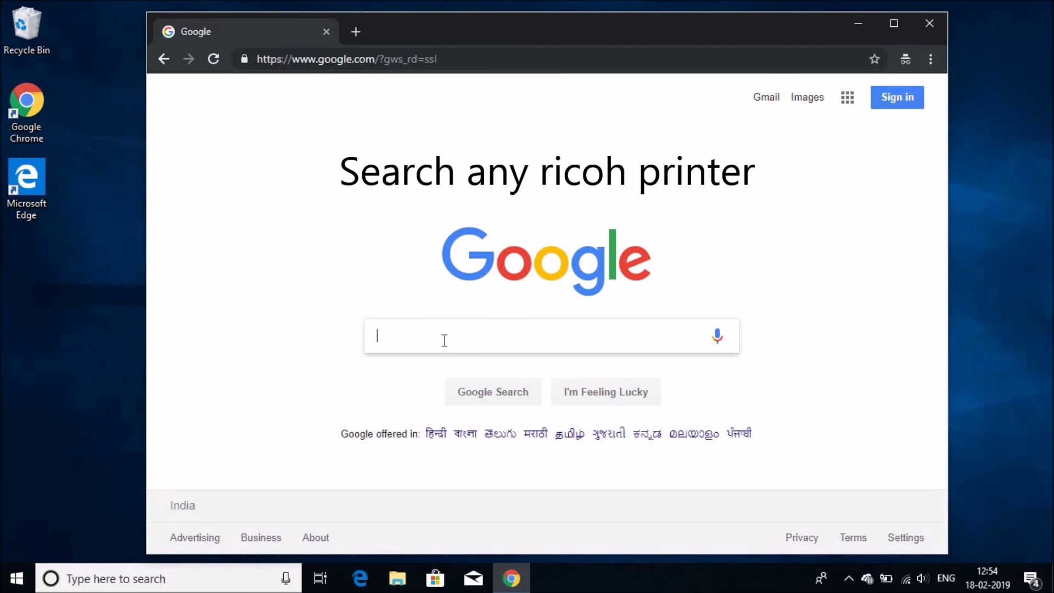
type("any")
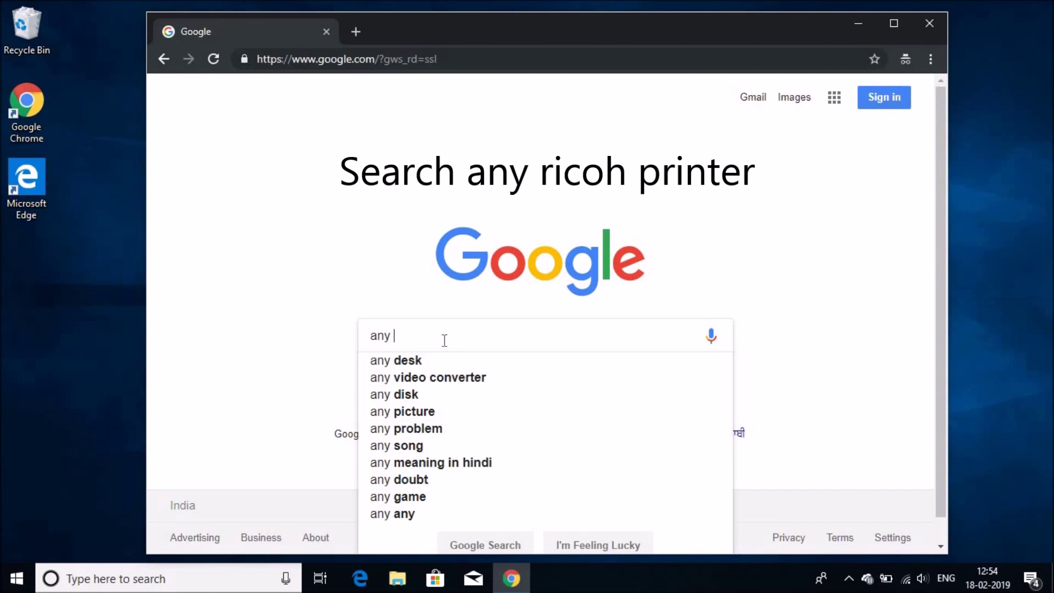
key("BackSpace")
key("BackSpace")
key("BackSpace")
key("BackSpace")
key("BackSpace")
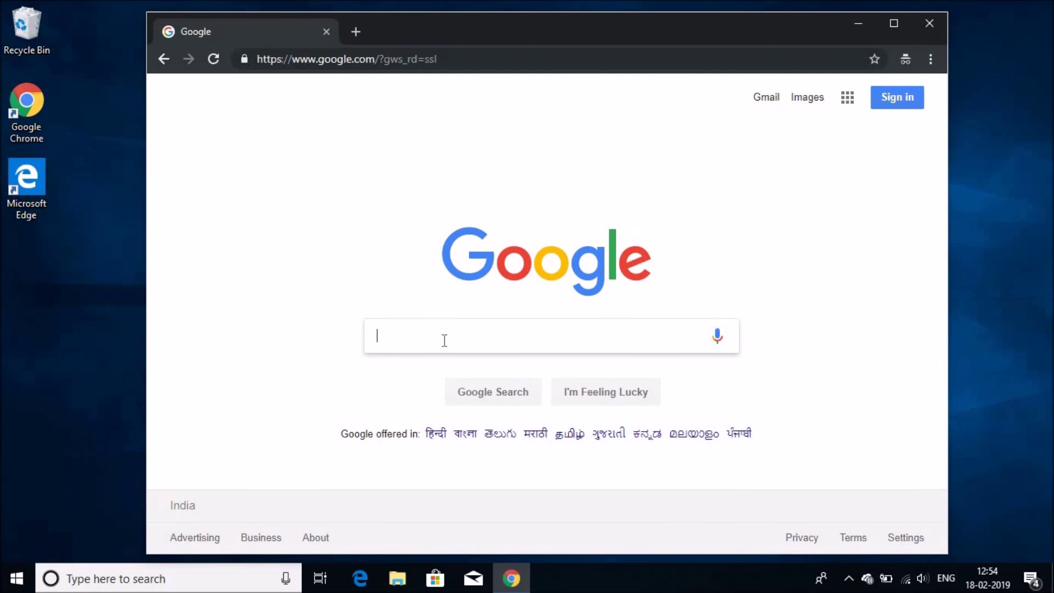
Search Google for "ricoh mp 1600le".
type("ricoh ")
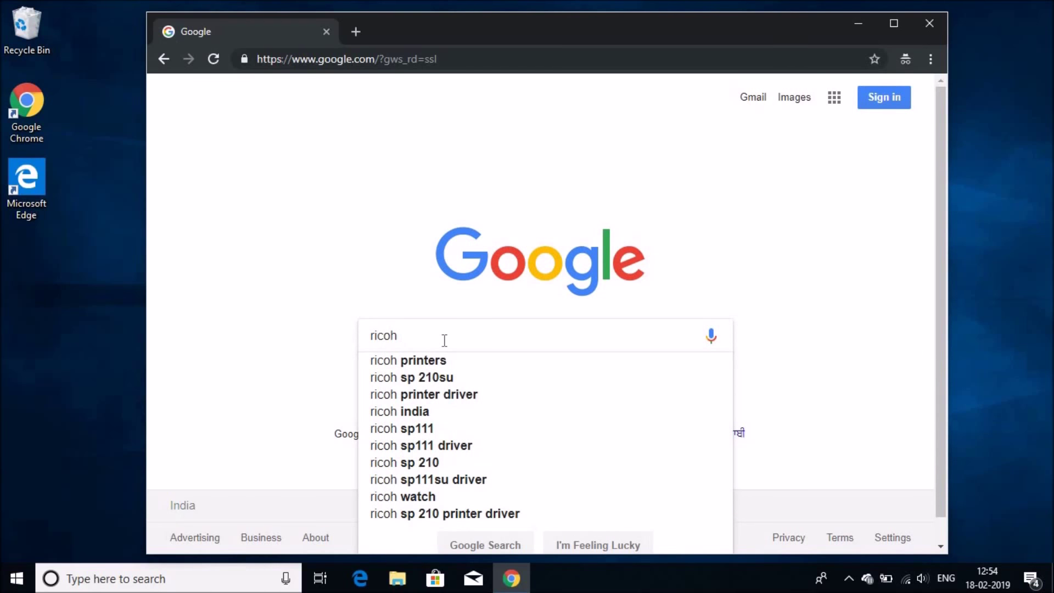
type("mp")
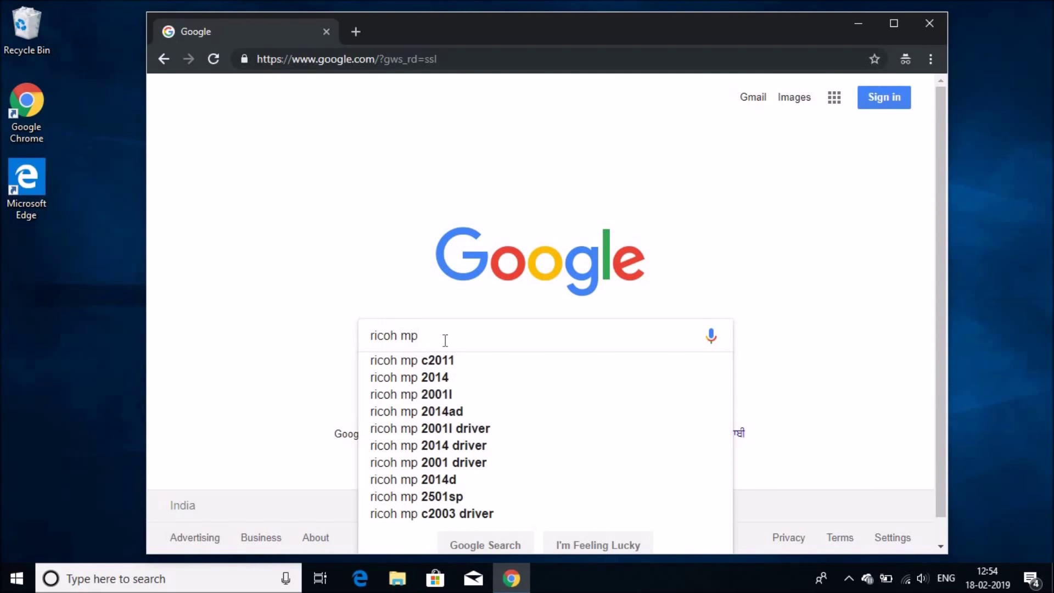
type(" 1600")
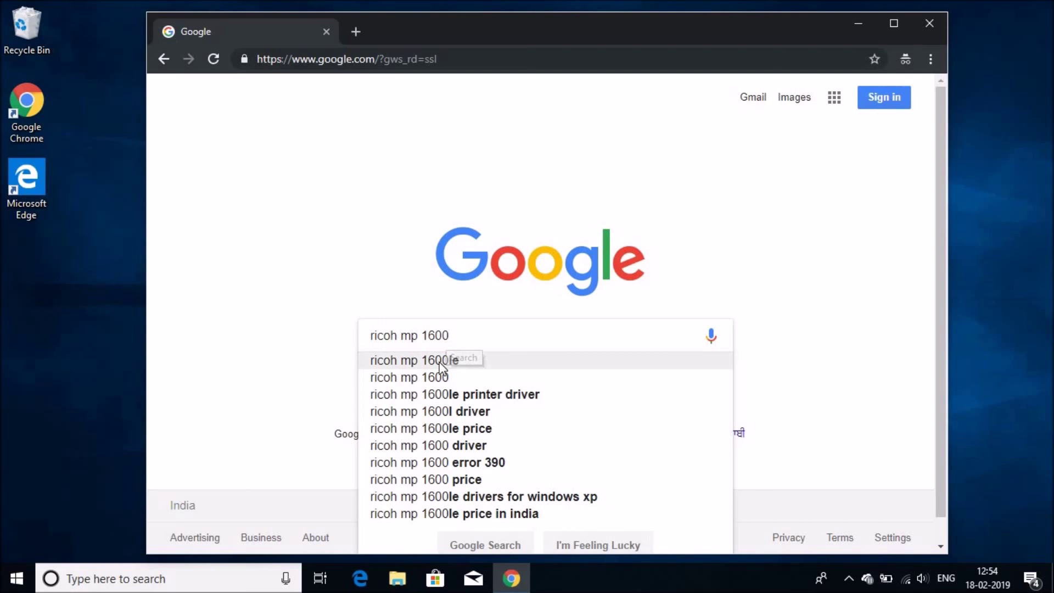
left_click(438, 360)
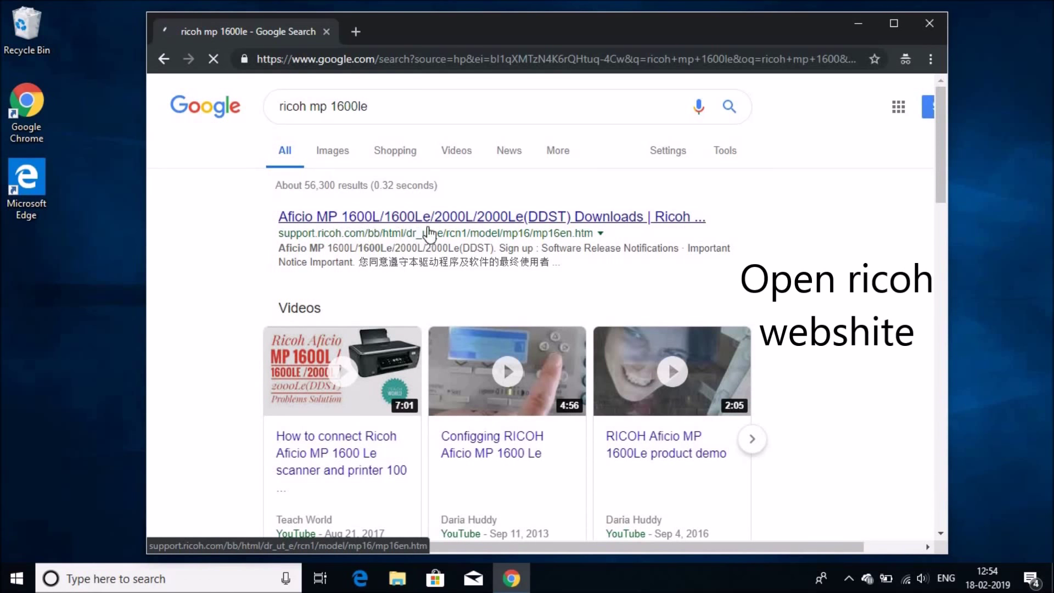
Open Ricoh's Aficio MP 1600L/1600Le/2000L/2000Le (DDST) support page and download the DDST Printer Driver.
left_click(345, 218)
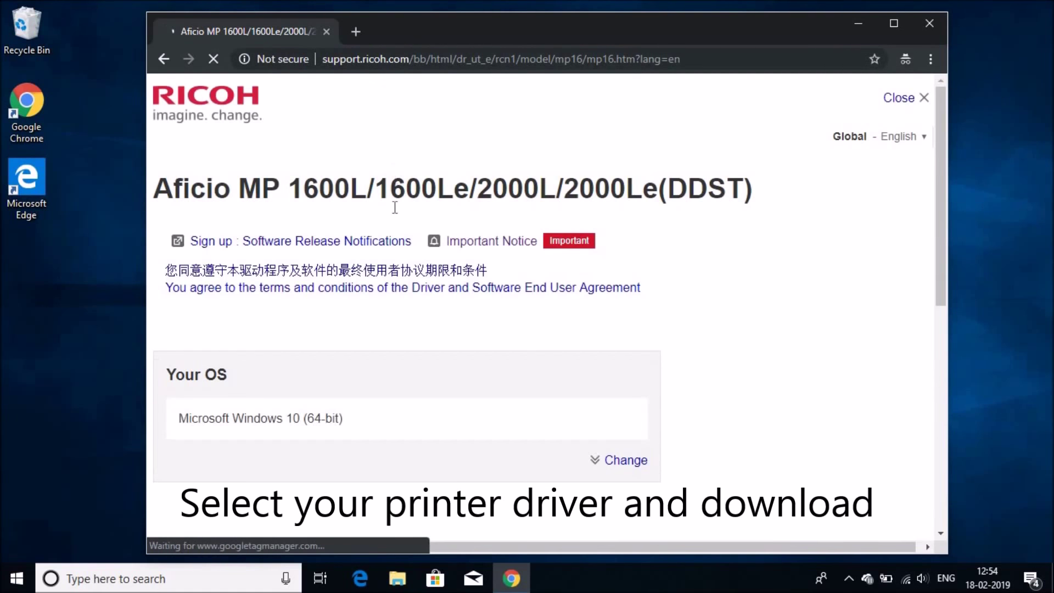
scroll(393, 239, "down", 6)
scroll(387, 248, "down", 3)
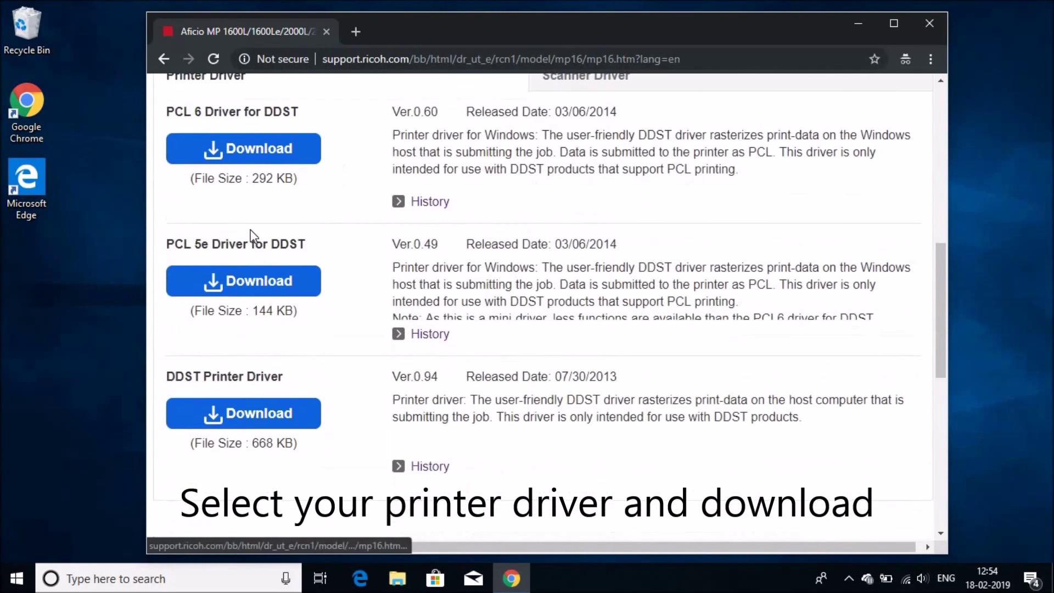
left_click(257, 416)
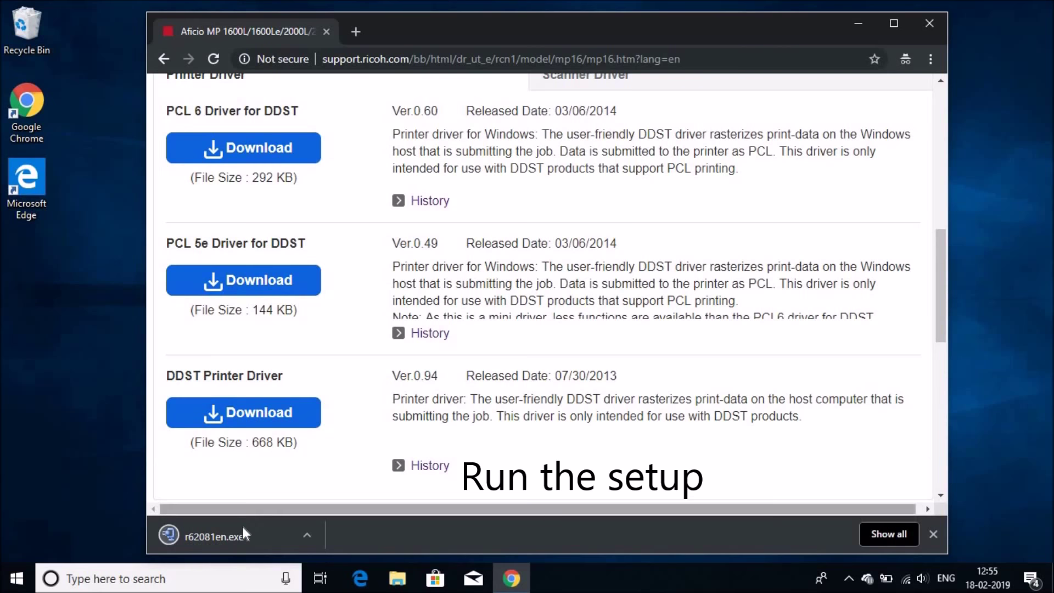
Run the downloaded r62081en.exe, copying its destination path c:\temp\r62081en and unzipping the files into that folder.
left_click(229, 535)
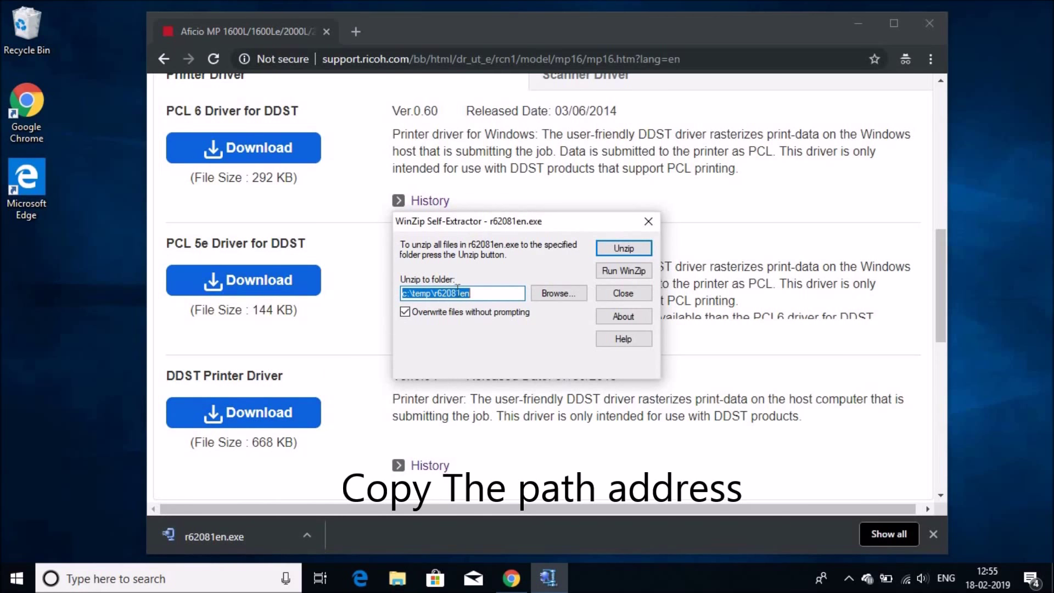
right_click(440, 296)
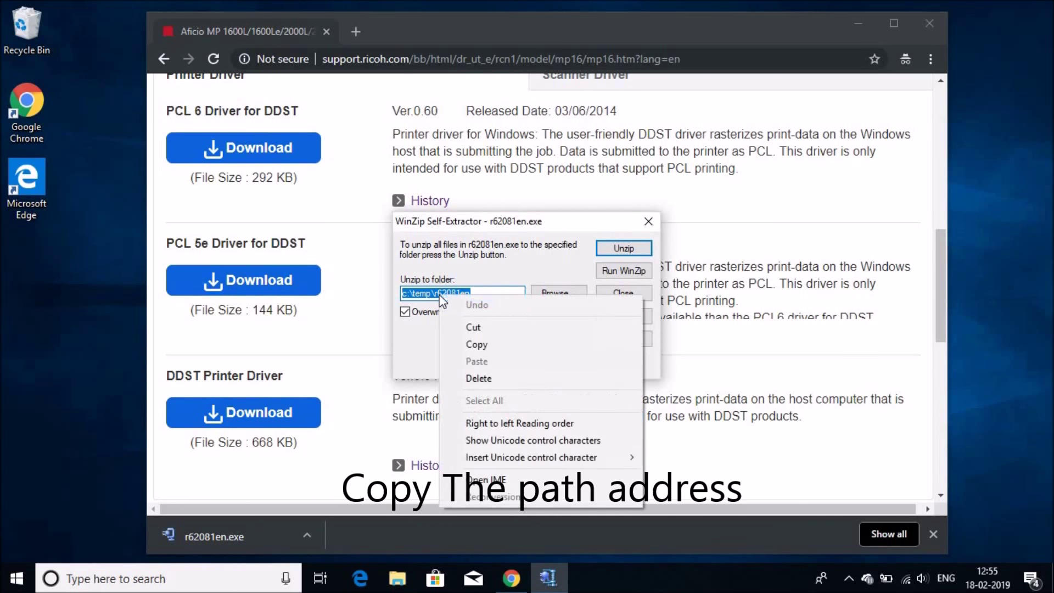
left_click(477, 344)
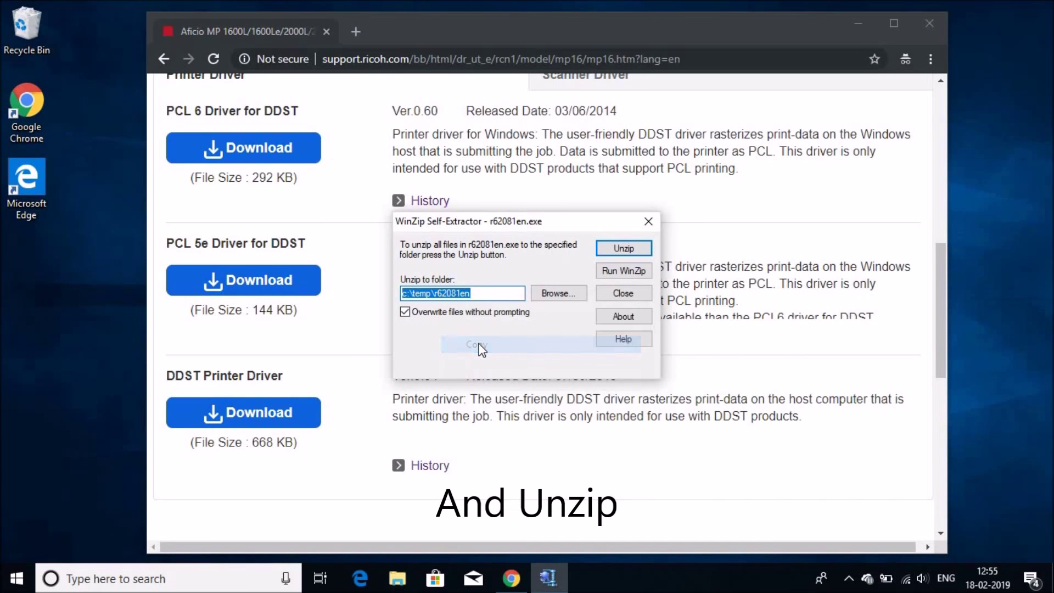
left_click(623, 251)
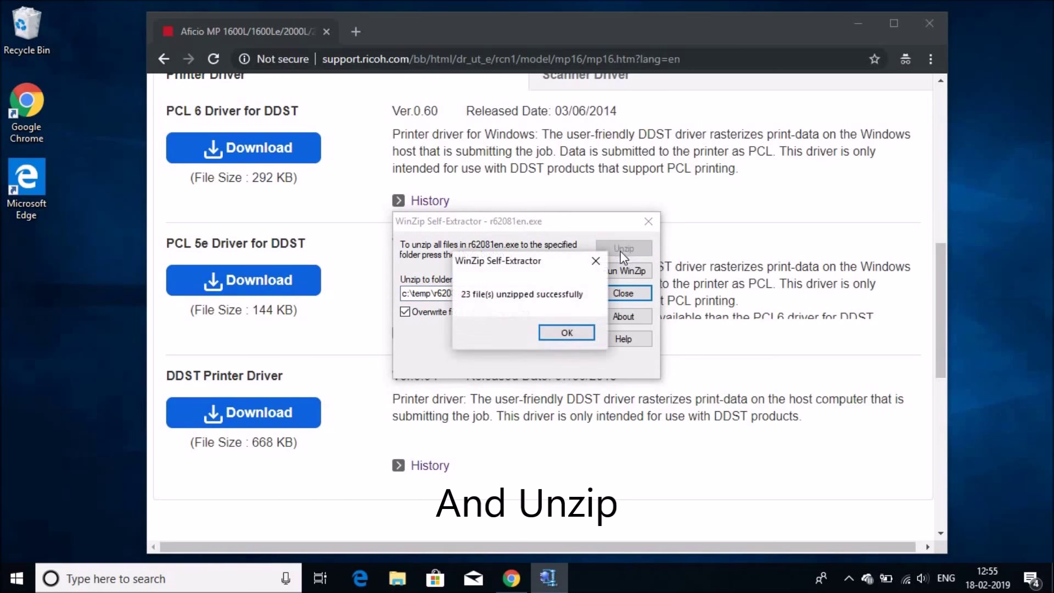
left_click(567, 333)
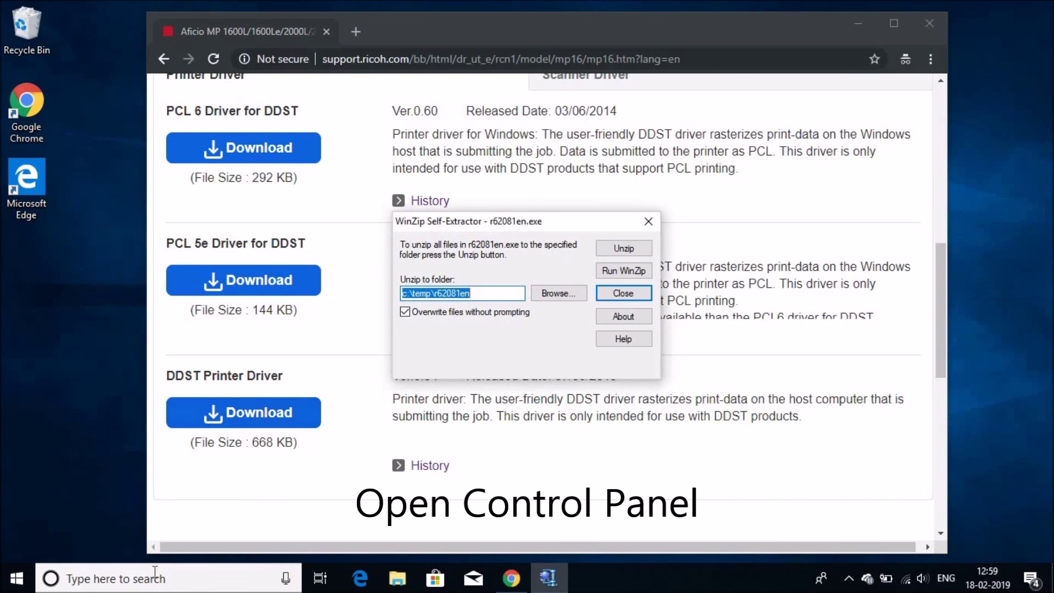
Open Devices and Printers under Hardware and Sound in the Control Panel.
left_click(155, 577)
type("c")
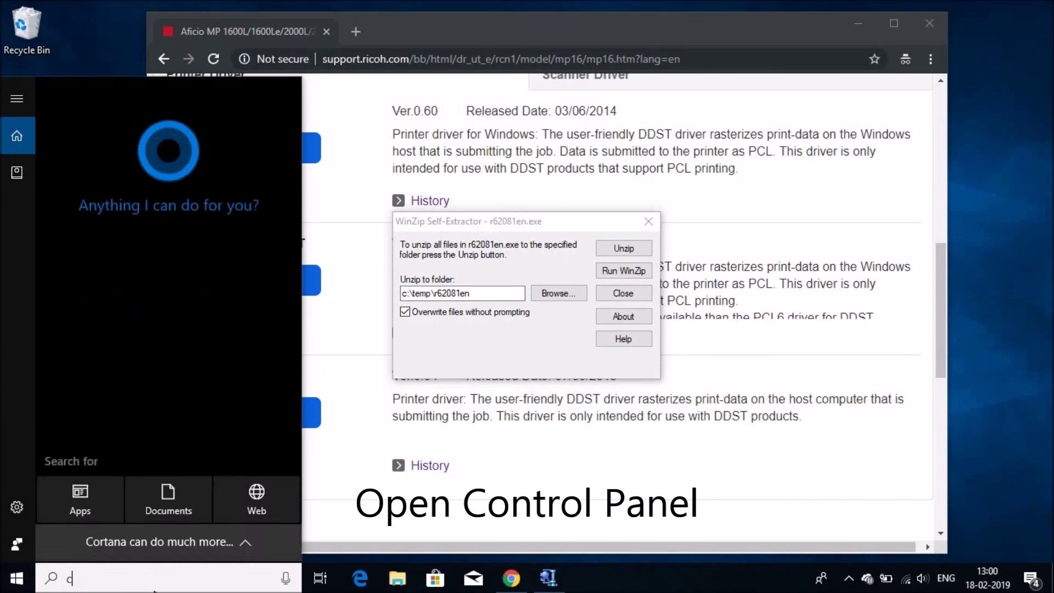
type("on")
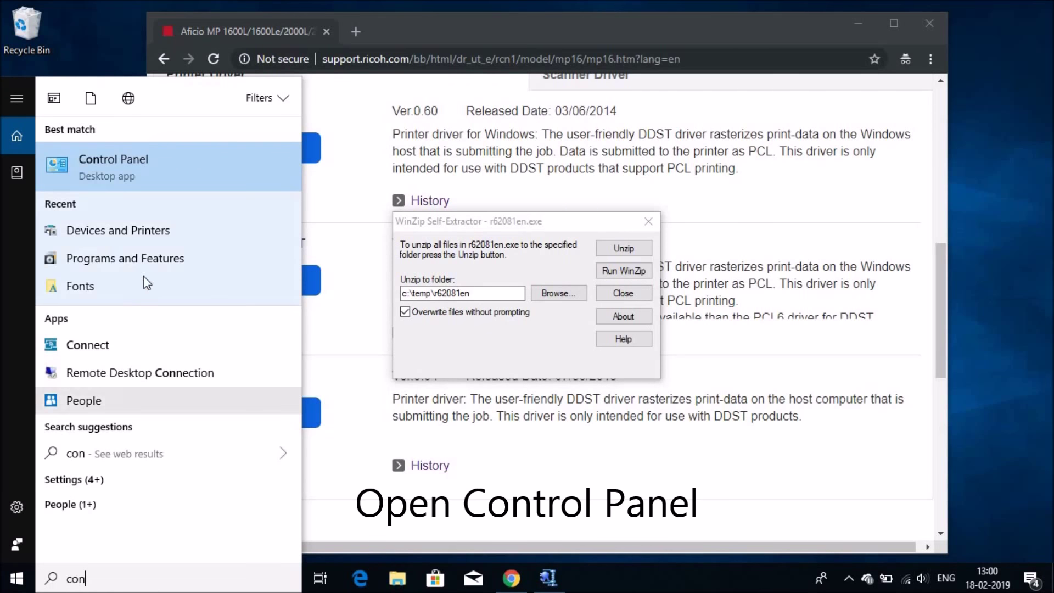
left_click(129, 158)
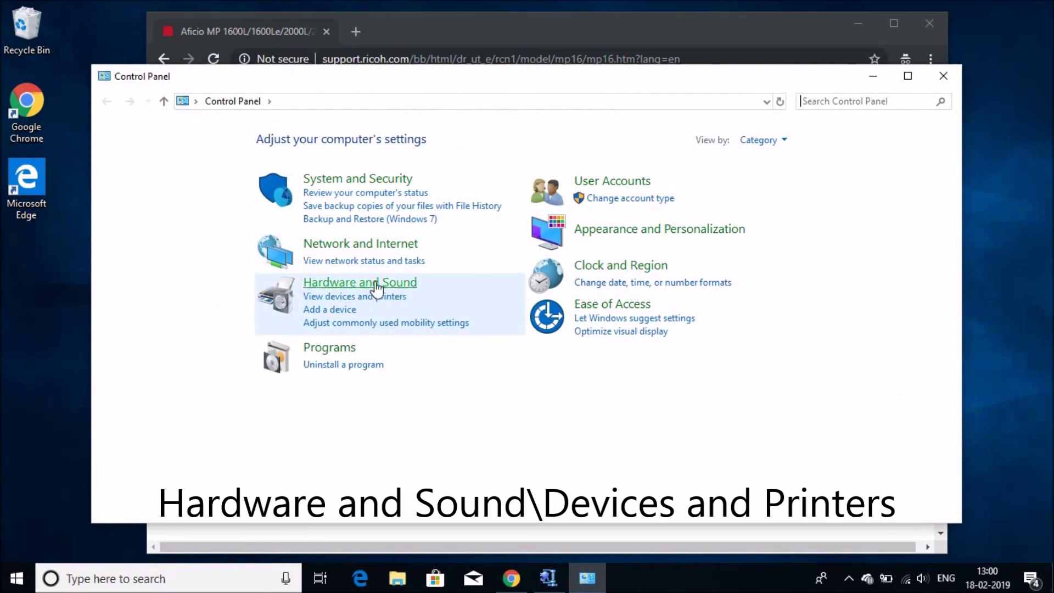
left_click(377, 284)
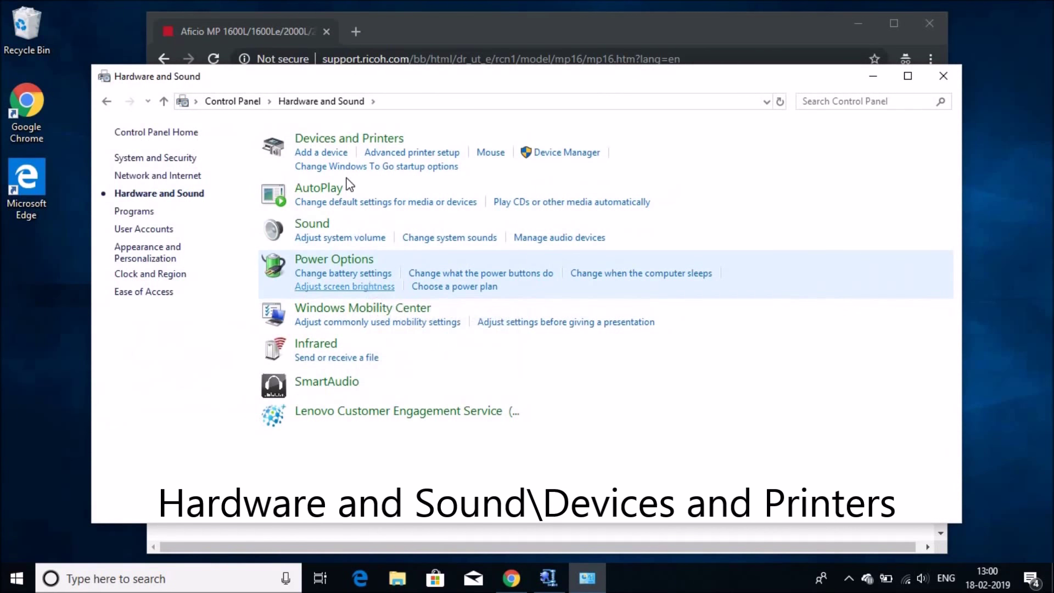
left_click(352, 145)
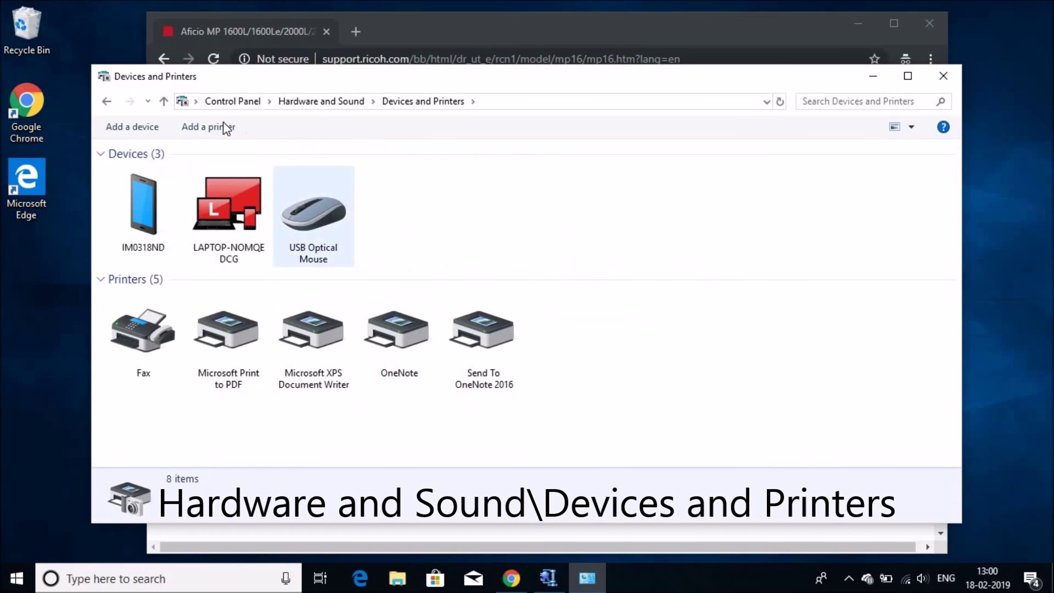
Start adding an unlisted printer as a local or network printer with manual settings.
left_click(222, 127)
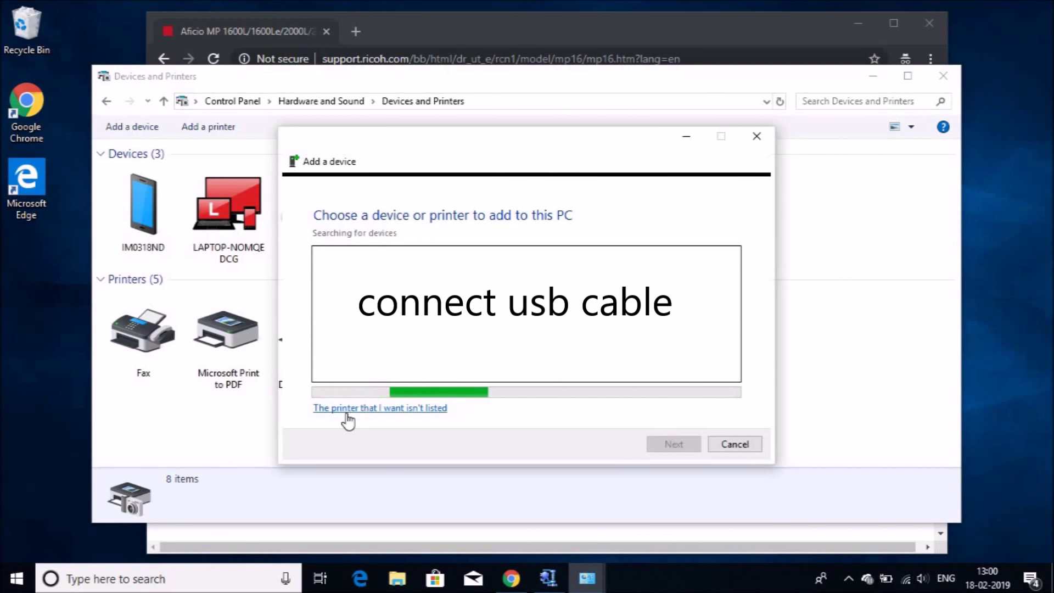
left_click(362, 409)
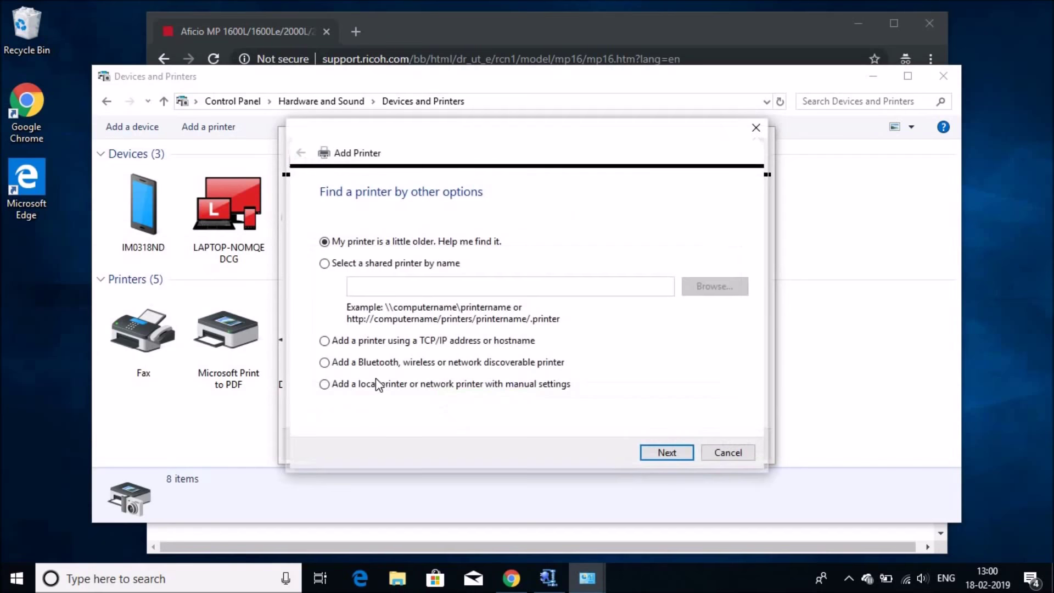
left_click(325, 385)
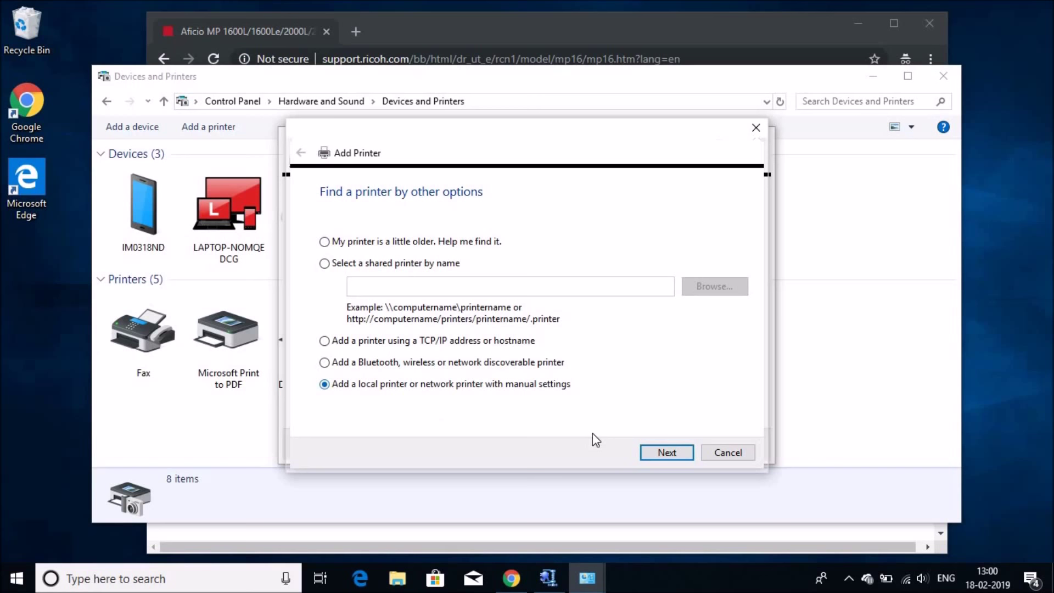
left_click(658, 453)
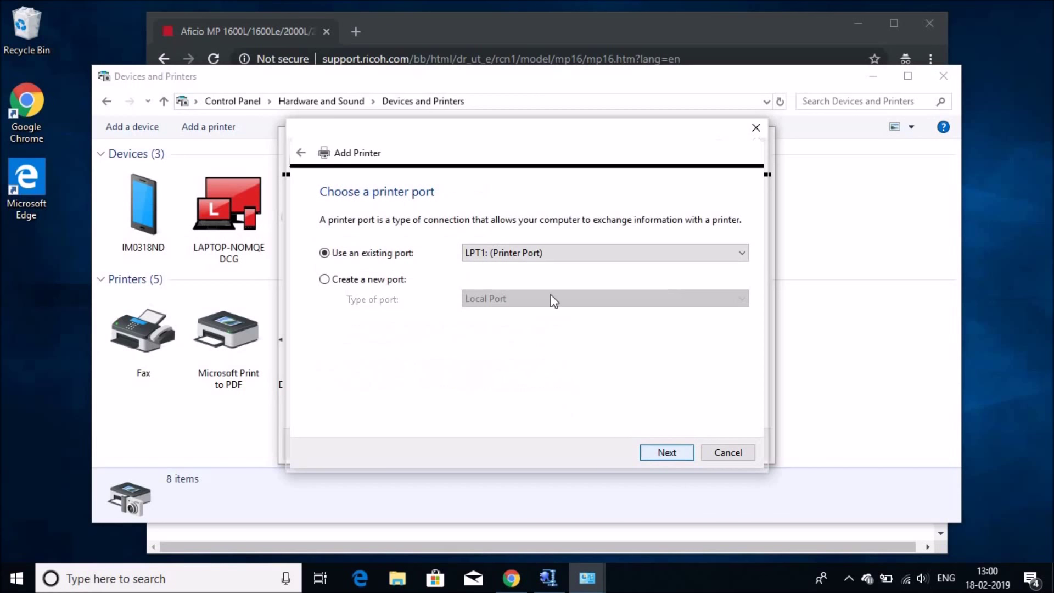
Assign the new printer to the existing port USB001 (Virtual printer port for USB).
left_click(553, 254)
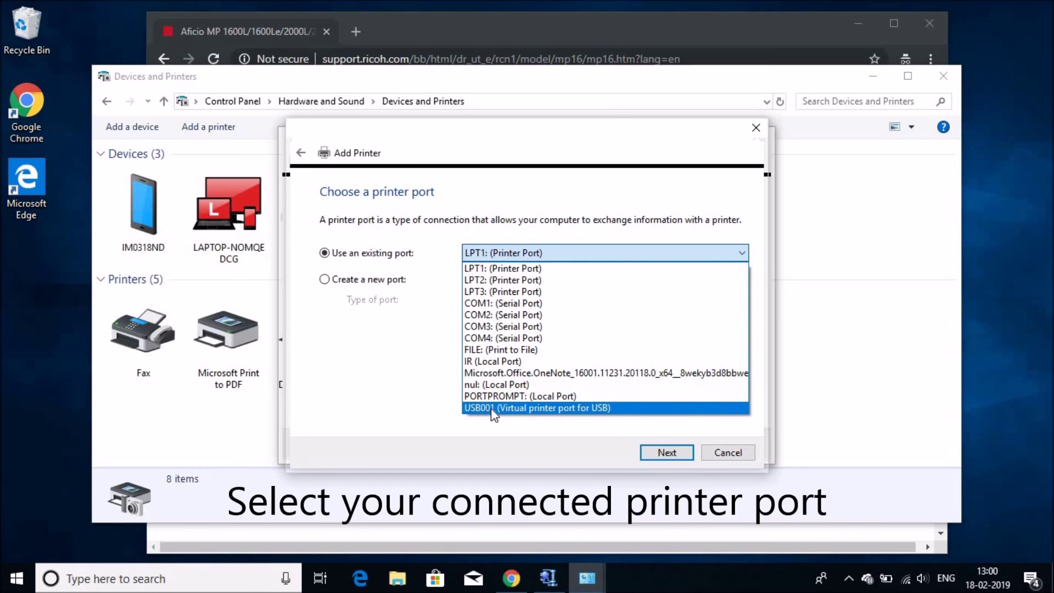
left_click(586, 408)
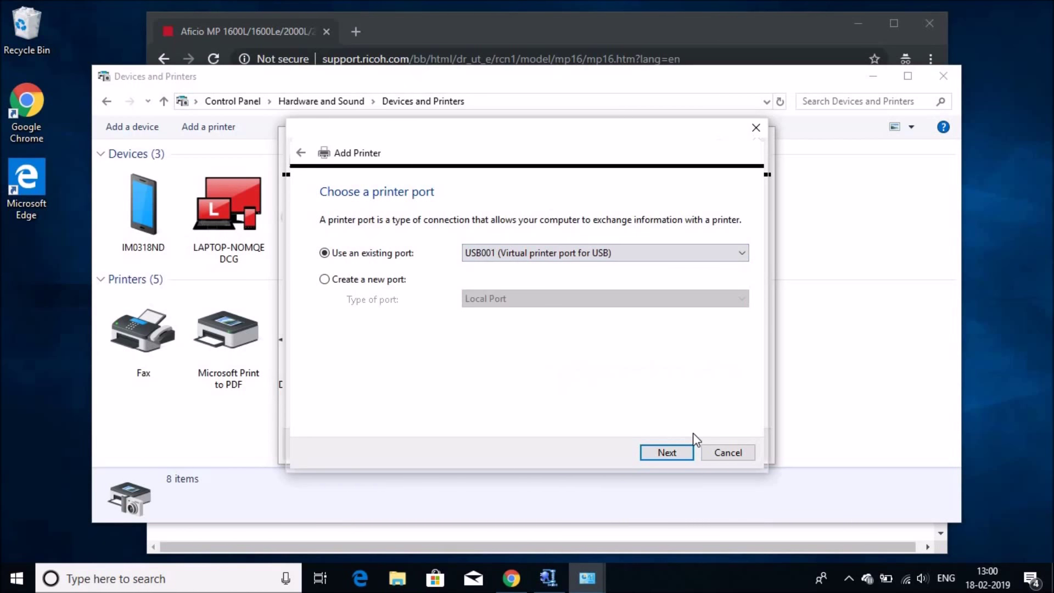
left_click(664, 453)
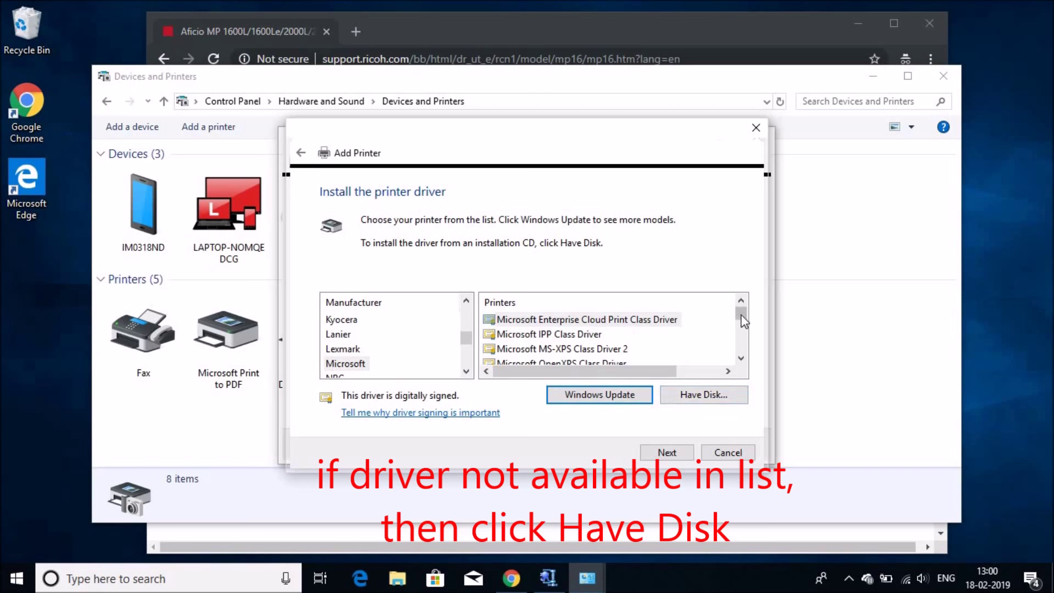
Choose to install the driver from disk and paste the copied path c:\temp\r62081en as the manufacturer's files location.
left_click_drag(740, 318, 742, 345)
scroll(739, 344, "up", 1)
left_click_drag(466, 344, 464, 319)
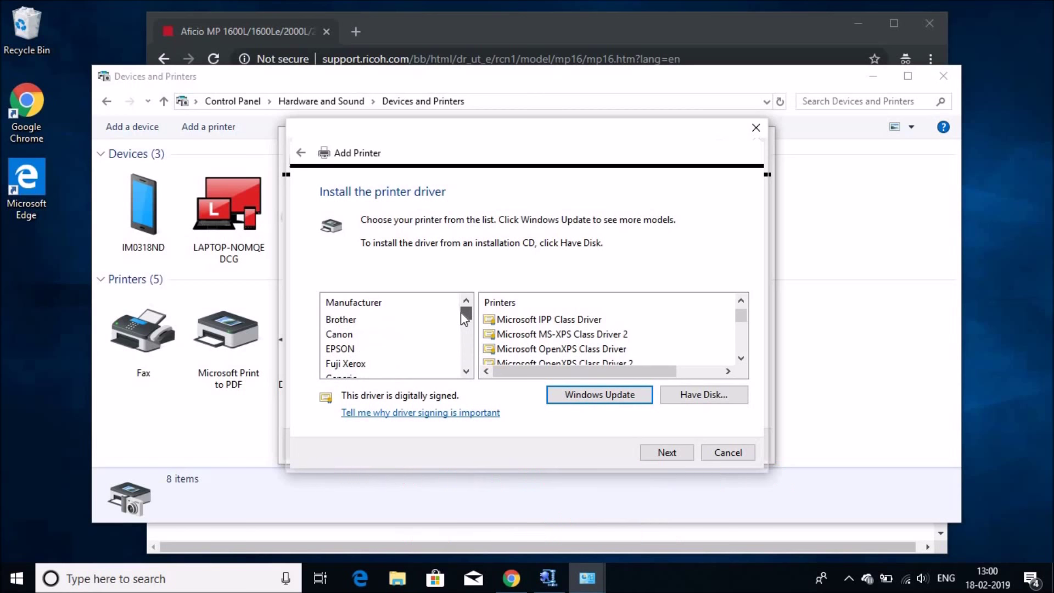
left_click(697, 396)
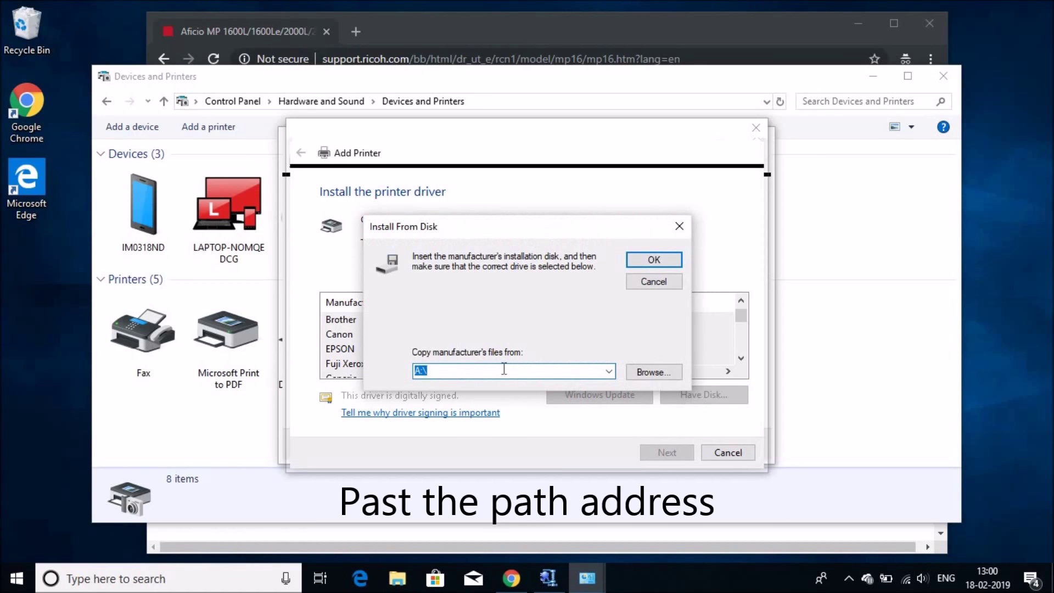
right_click(428, 371)
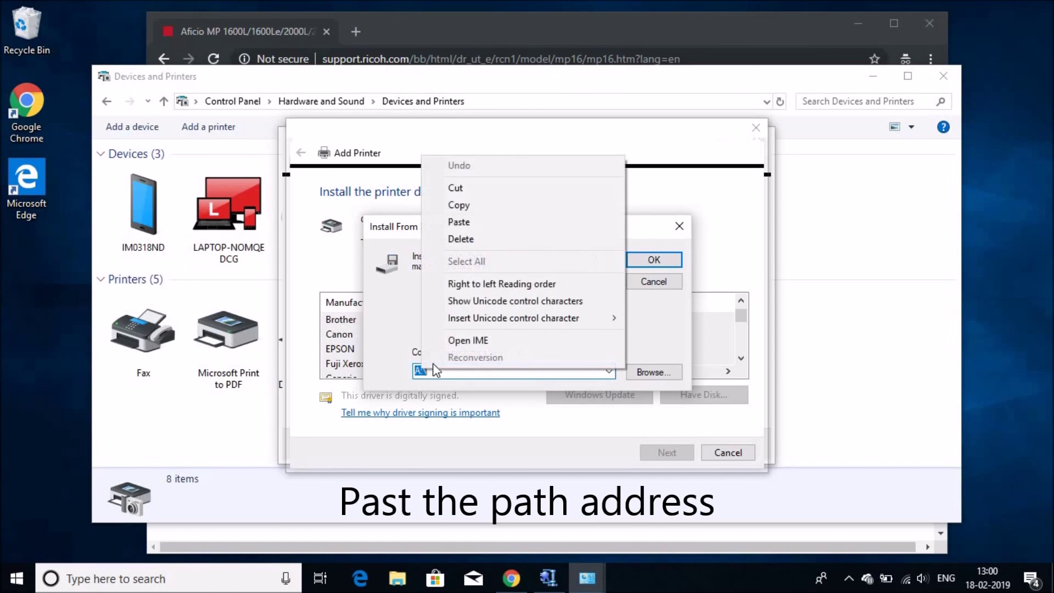
left_click(460, 223)
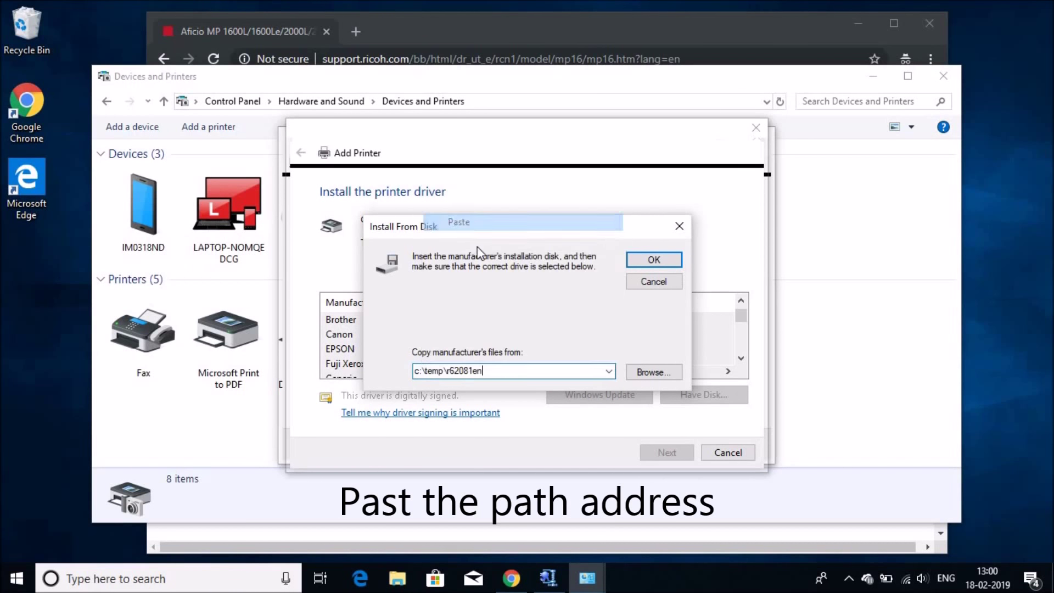
Browse to the RK3XP64 setup information file in the DISK1 folder and load its printer drivers.
left_click(648, 375)
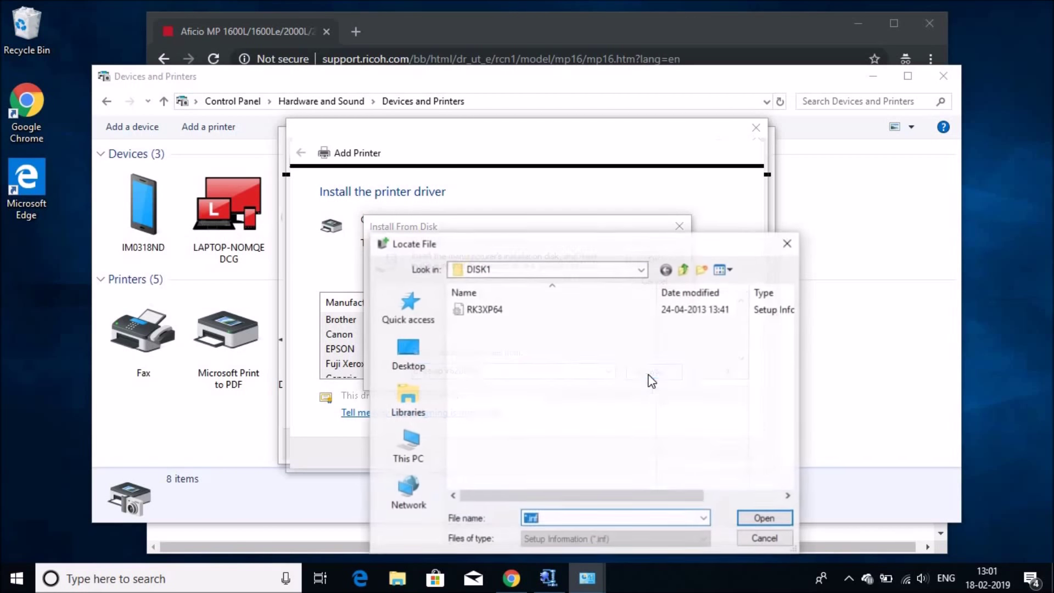
left_click(488, 309)
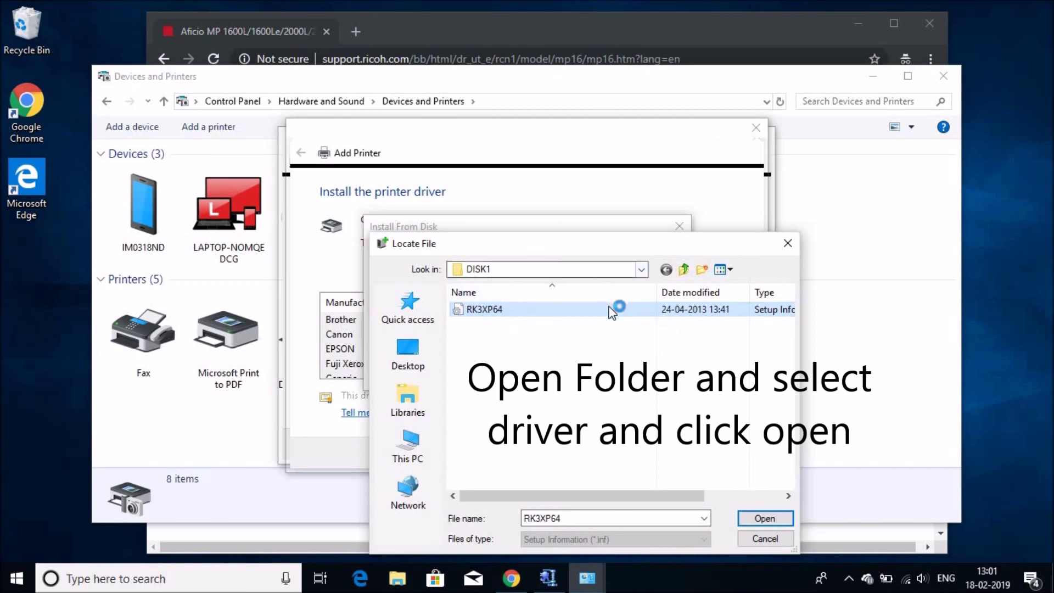
left_click(504, 313)
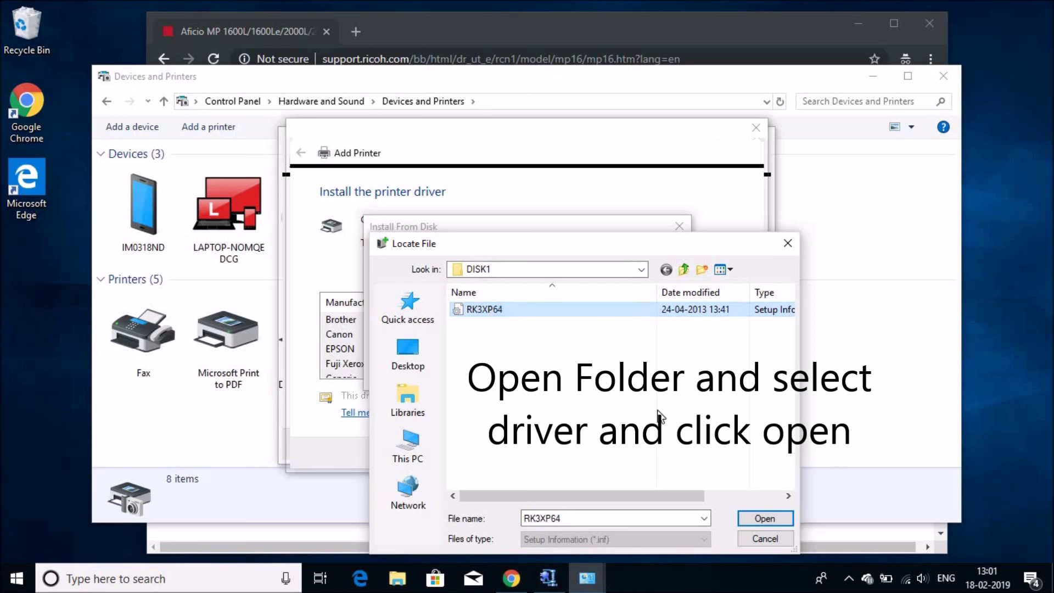
key("Escape")
left_click(765, 520)
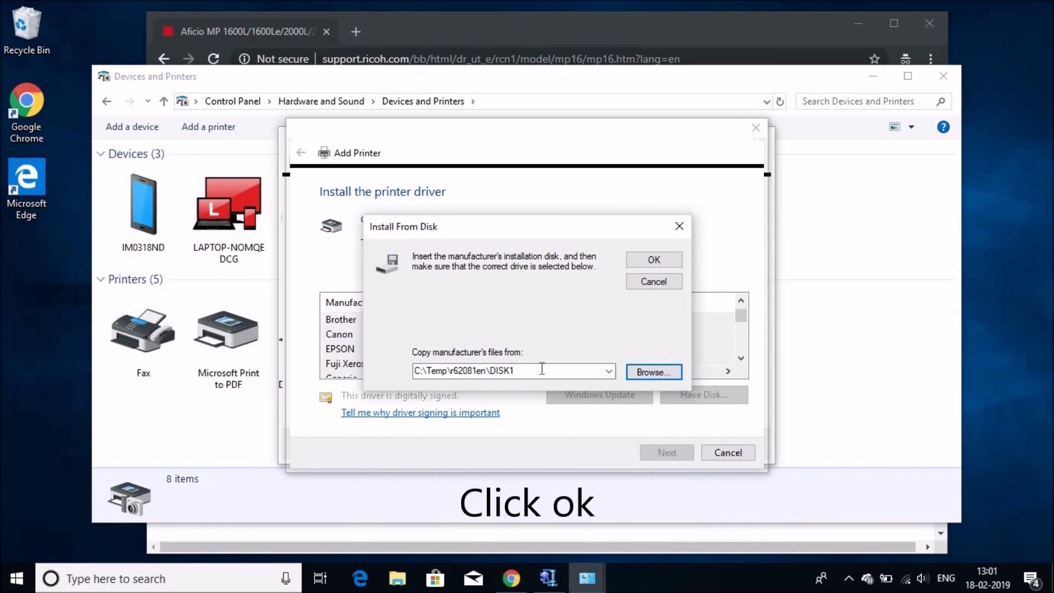
left_click(655, 261)
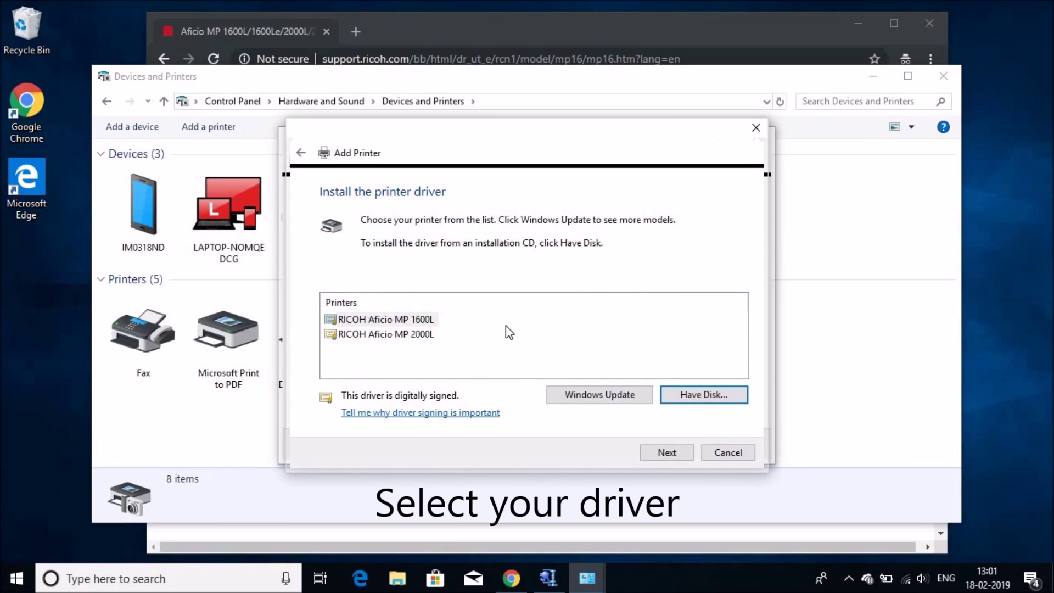
Choose the RICOH Aficio MP 1600L driver for the new printer and replace the currently installed driver with it.
left_click(394, 320)
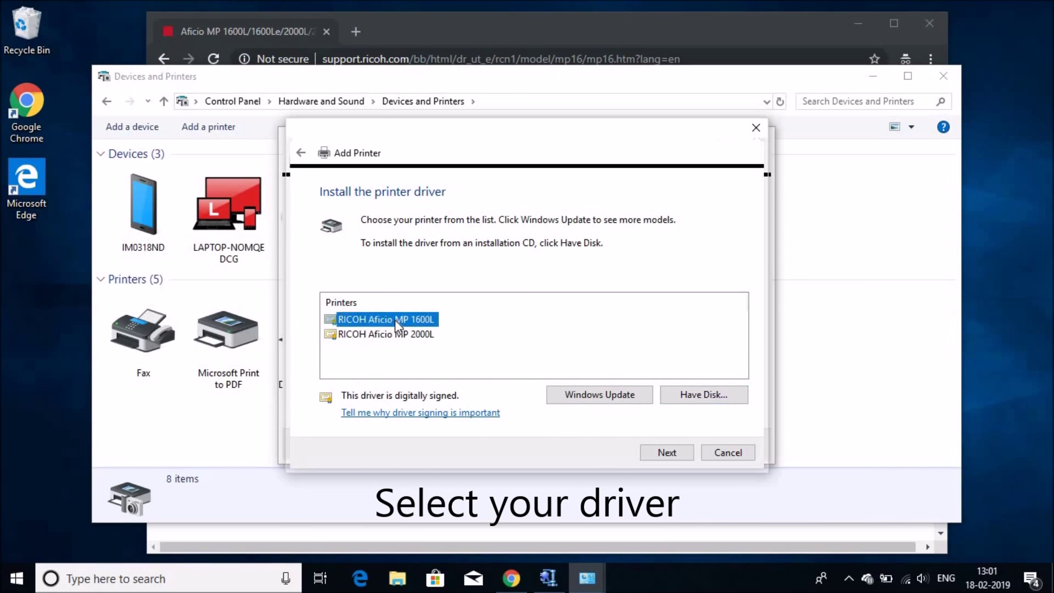
left_click(660, 453)
left_click(334, 297)
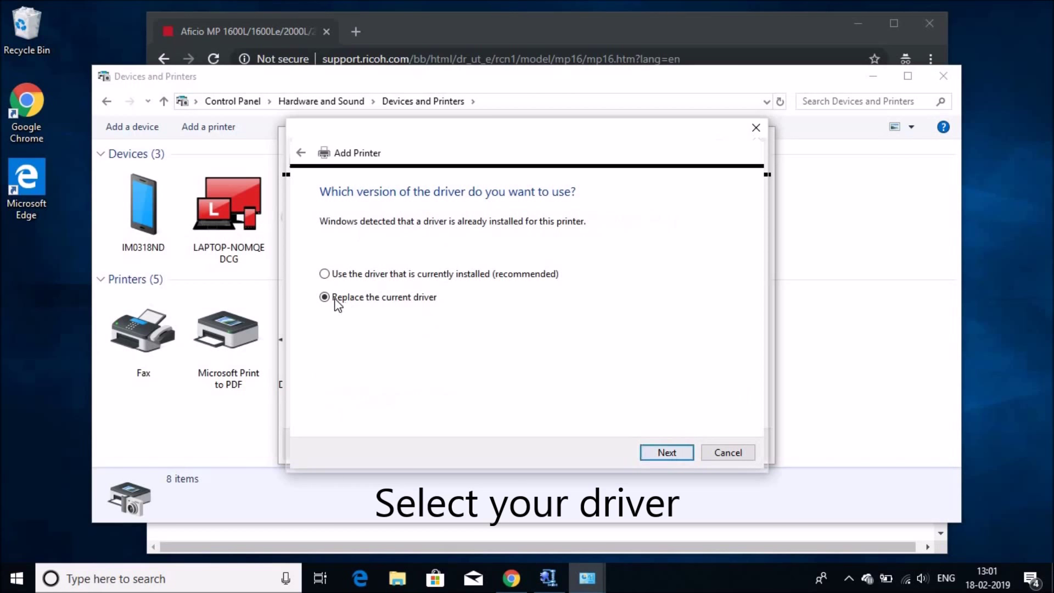
left_click(673, 455)
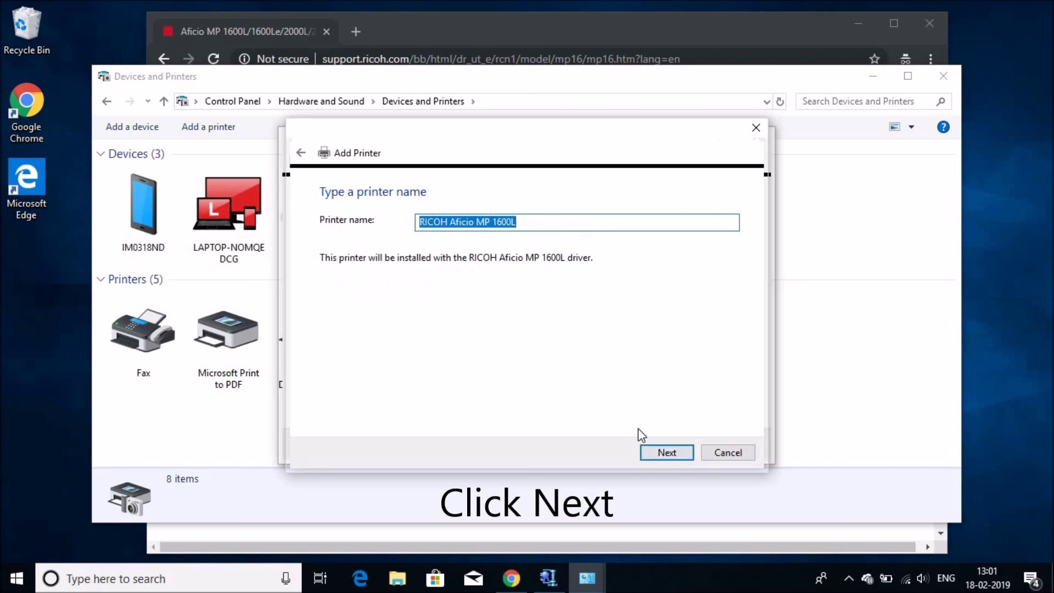
Accept the suggested printer name and network sharing under RICOH Aficio MP 1600L, and finish adding the printer without a test page.
left_click(674, 455)
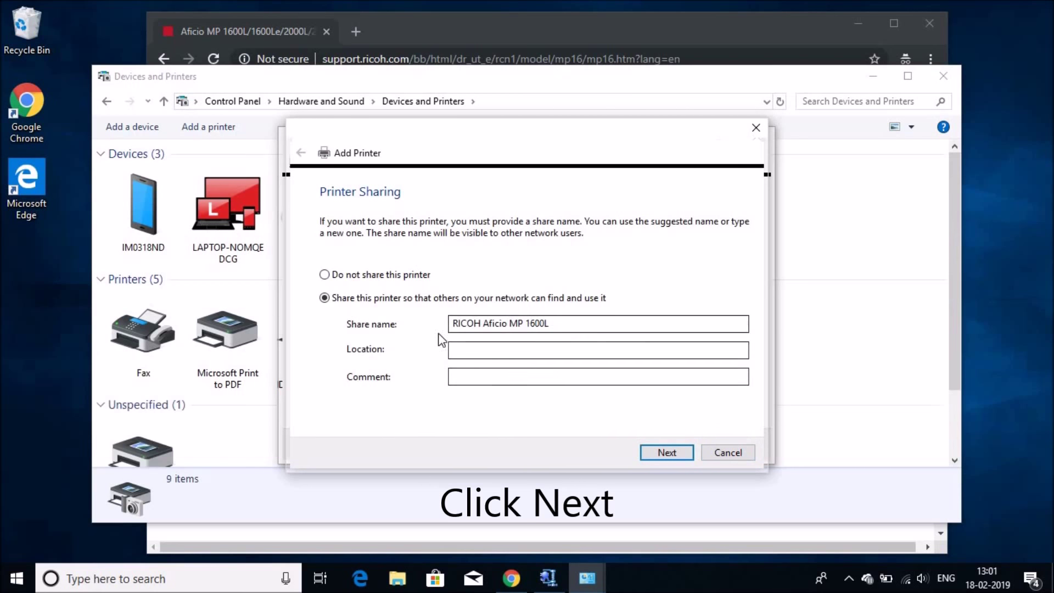
left_click(667, 453)
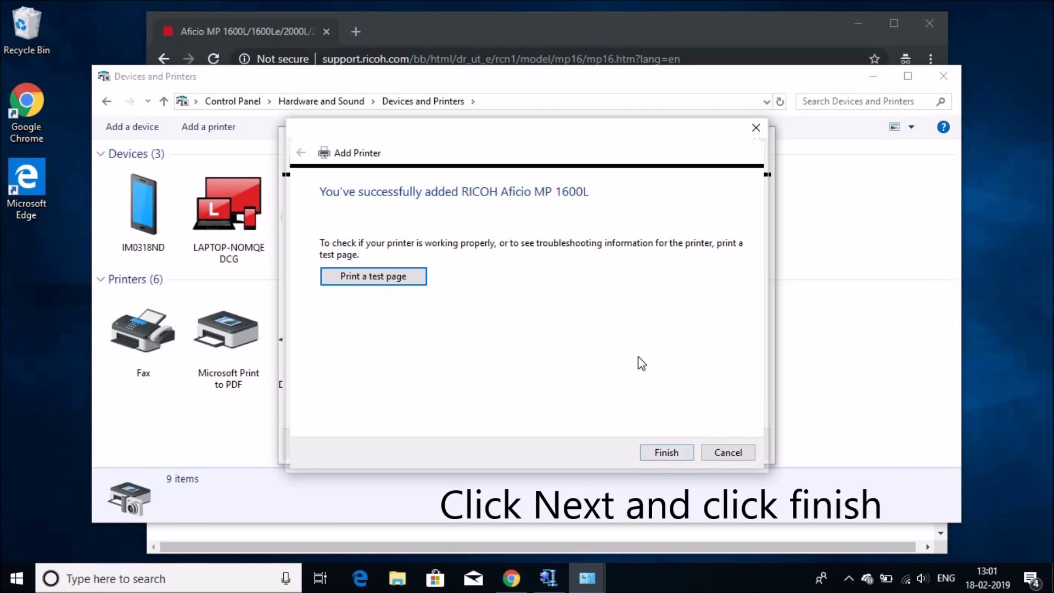
left_click(666, 452)
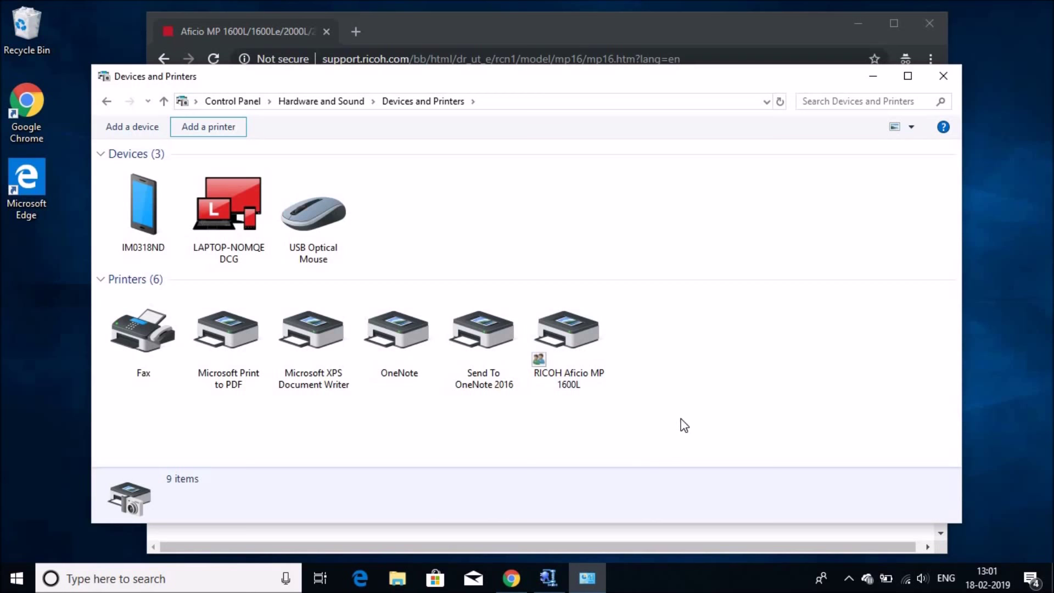
Refresh the Devices and Printers list several times to check for the newly added RICOH printer.
right_click(693, 376)
left_click(732, 434)
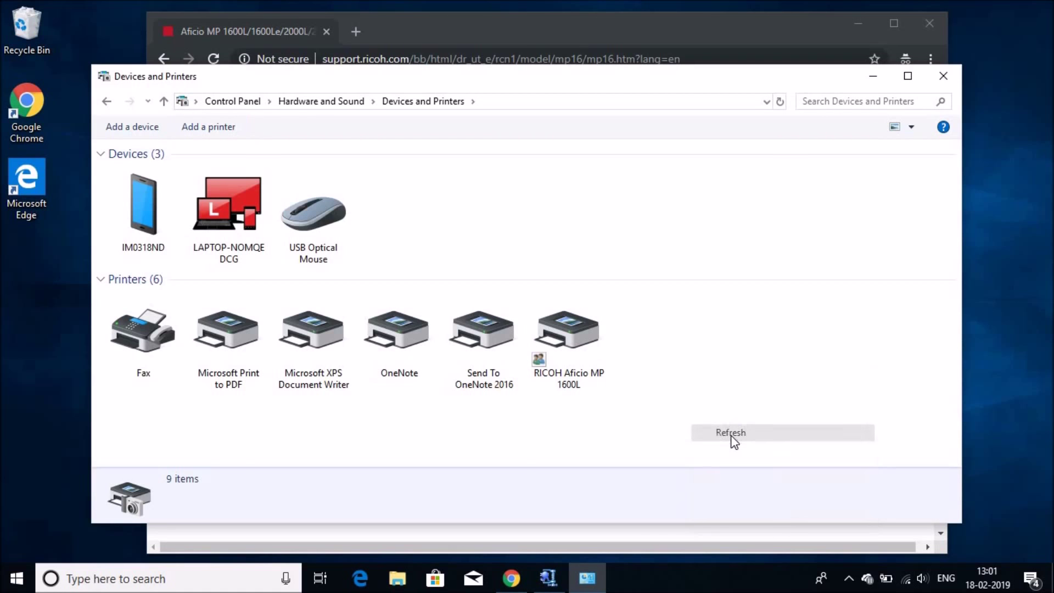
right_click(703, 363)
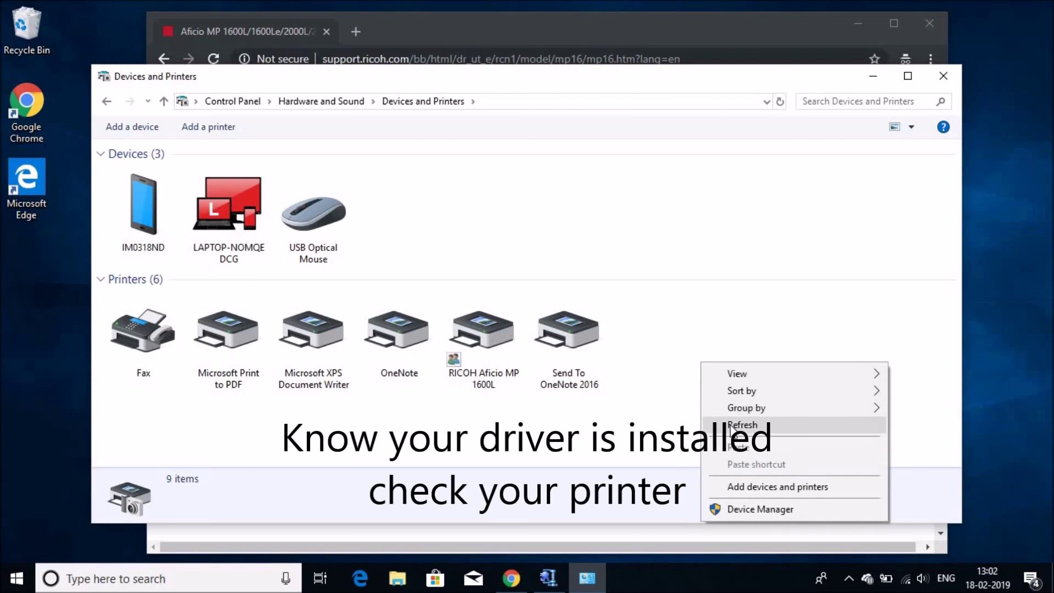
left_click(732, 432)
right_click(705, 365)
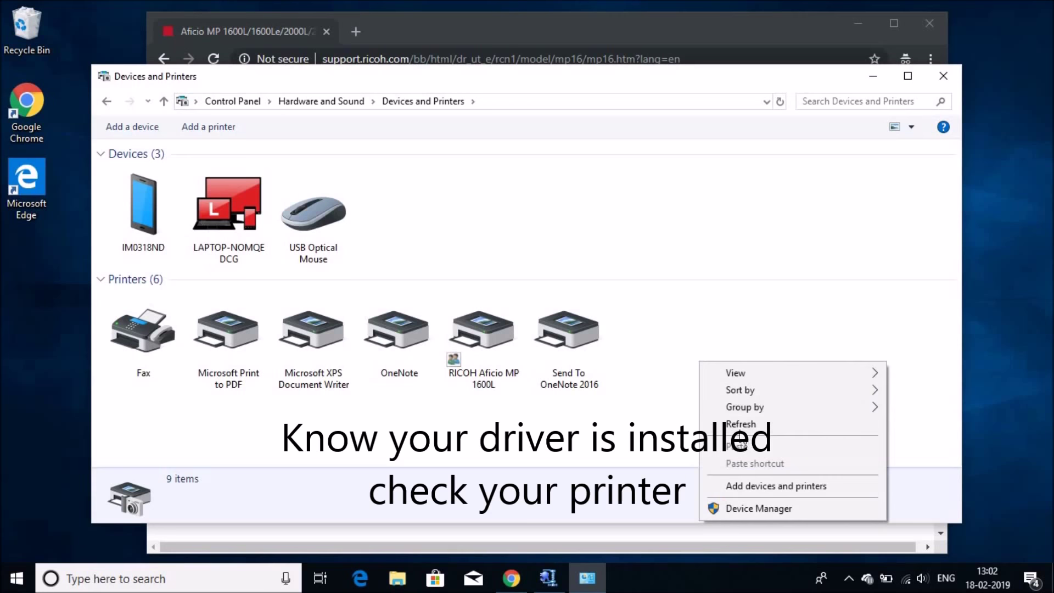
left_click(747, 426)
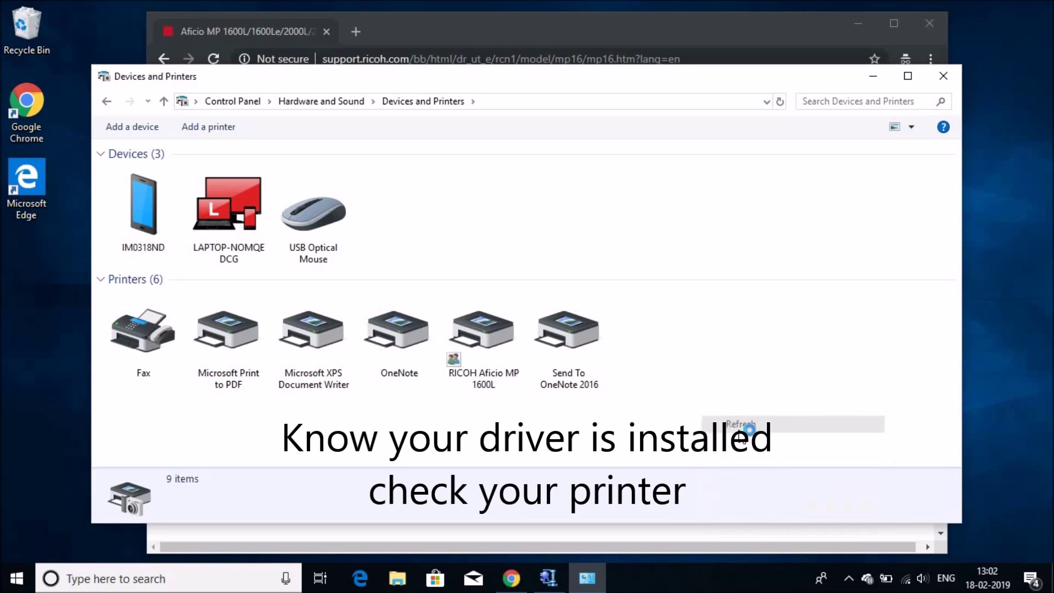
Remove the RICOH Aficio MP 1600L printer from the installed devices and confirm the removal.
left_click(474, 330)
right_click(474, 329)
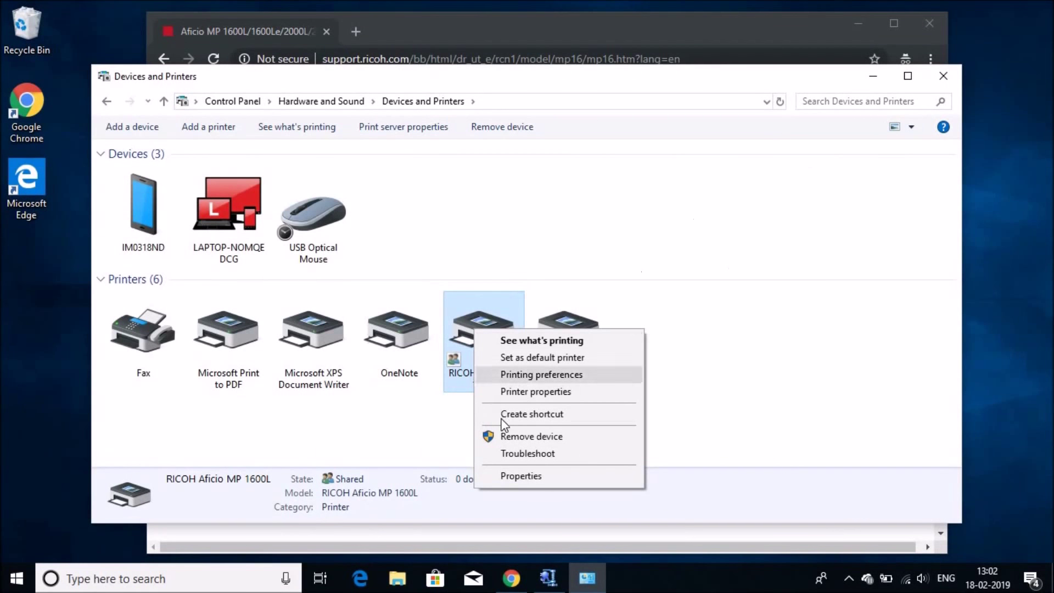
left_click(526, 438)
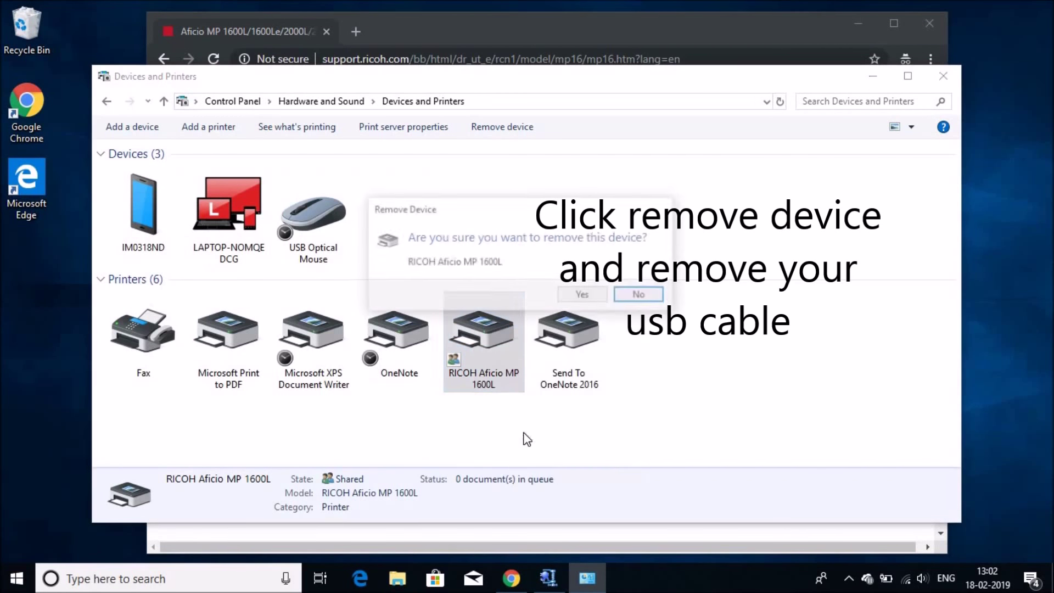
left_click(582, 296)
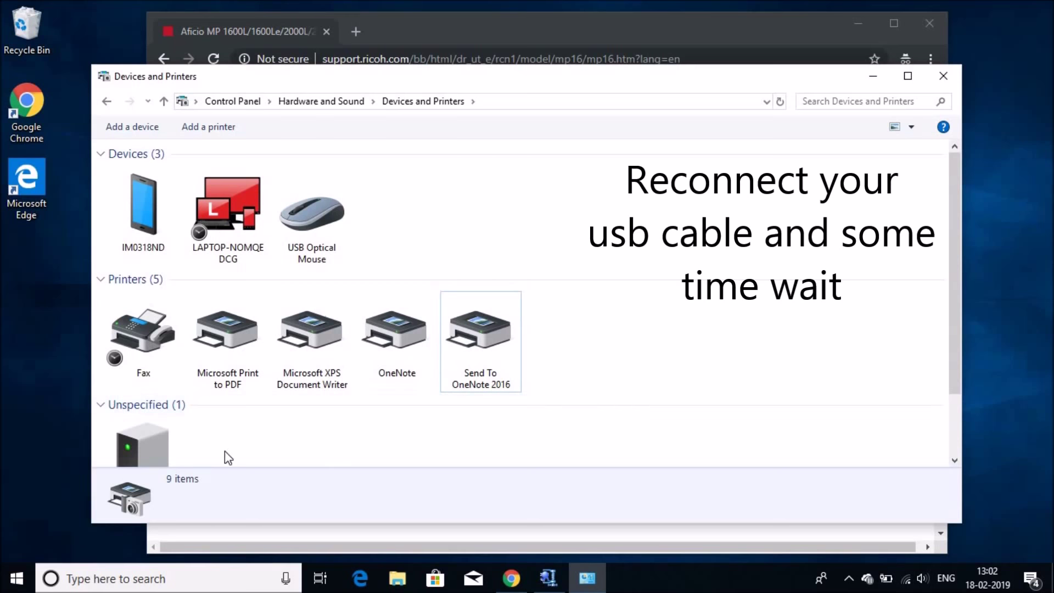
Check the reconnected USB printer's entry and status, refreshing the device list repeatedly while it is detected.
scroll(226, 451, "down", 2)
left_click(137, 406)
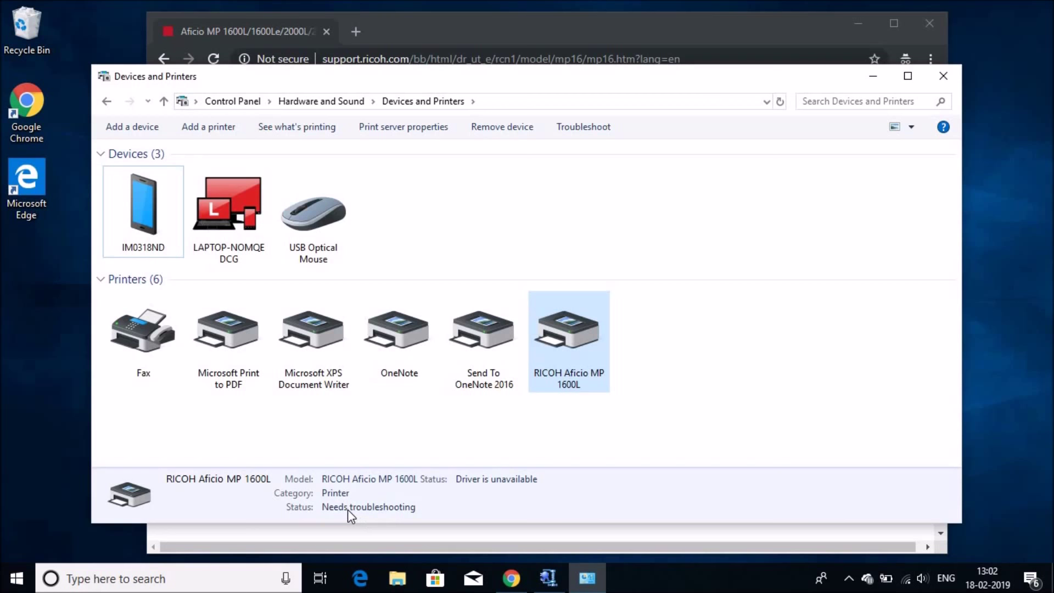
left_click(674, 407)
right_click(673, 409)
left_click(710, 309)
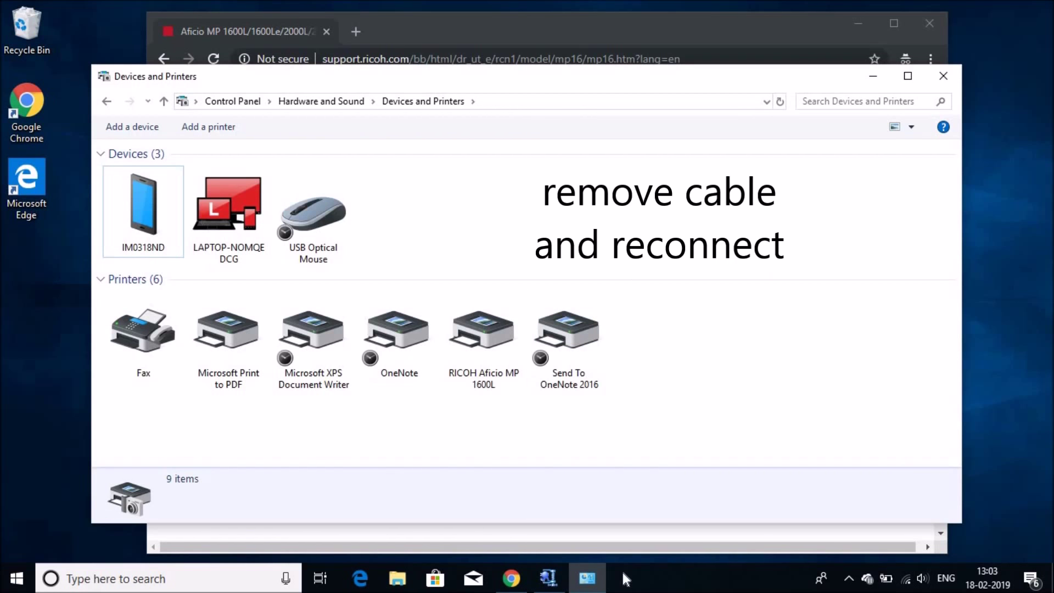
right_click(690, 329)
left_click(724, 391)
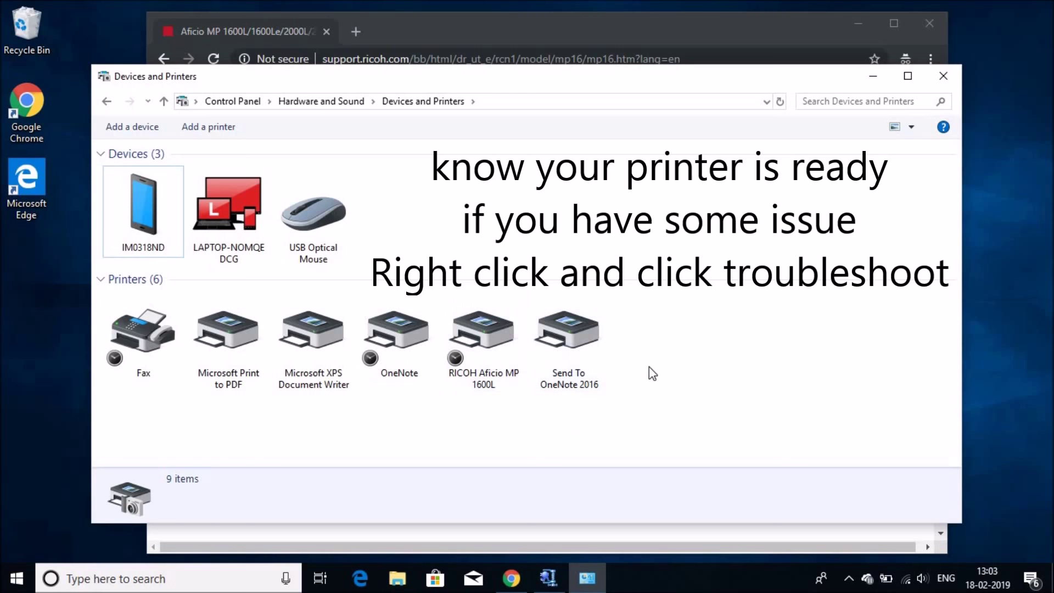
right_click(671, 358)
left_click(725, 424)
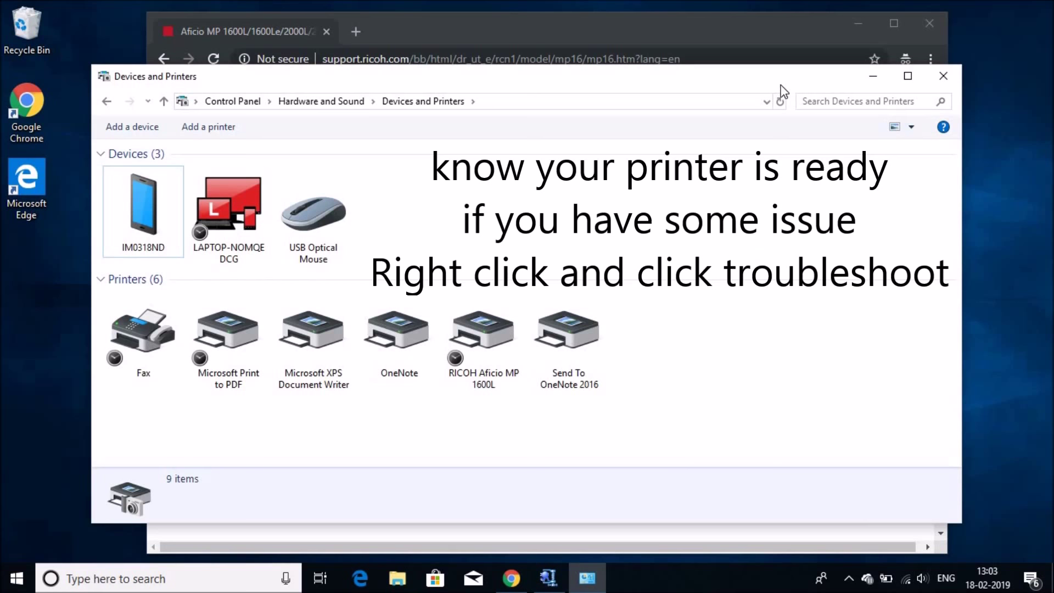
Close the Devices and Printers window and the WinZip Self-Extractor for r62081en.exe.
left_click(943, 77)
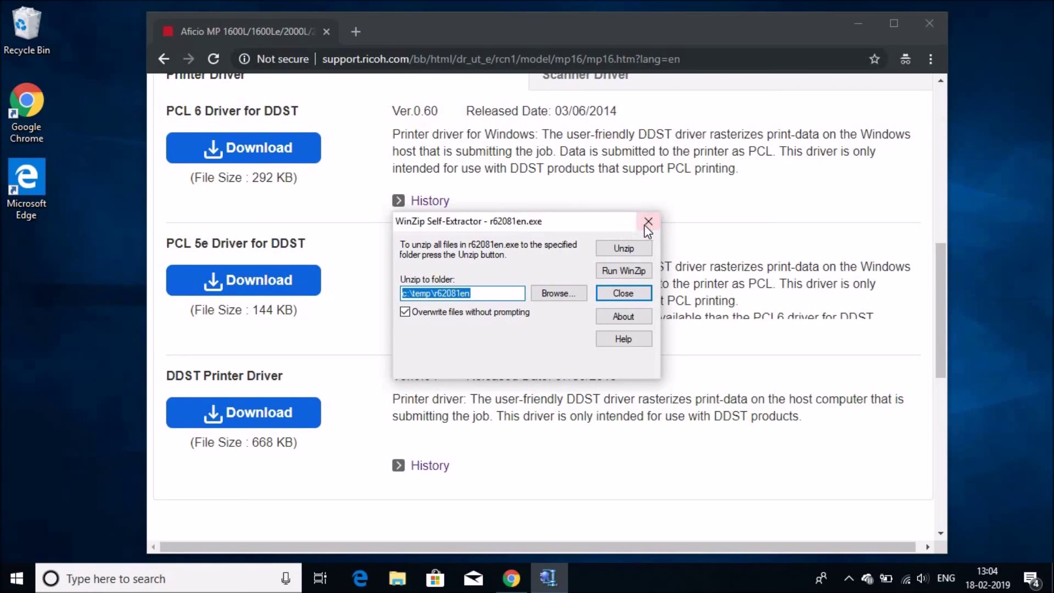
left_click(624, 293)
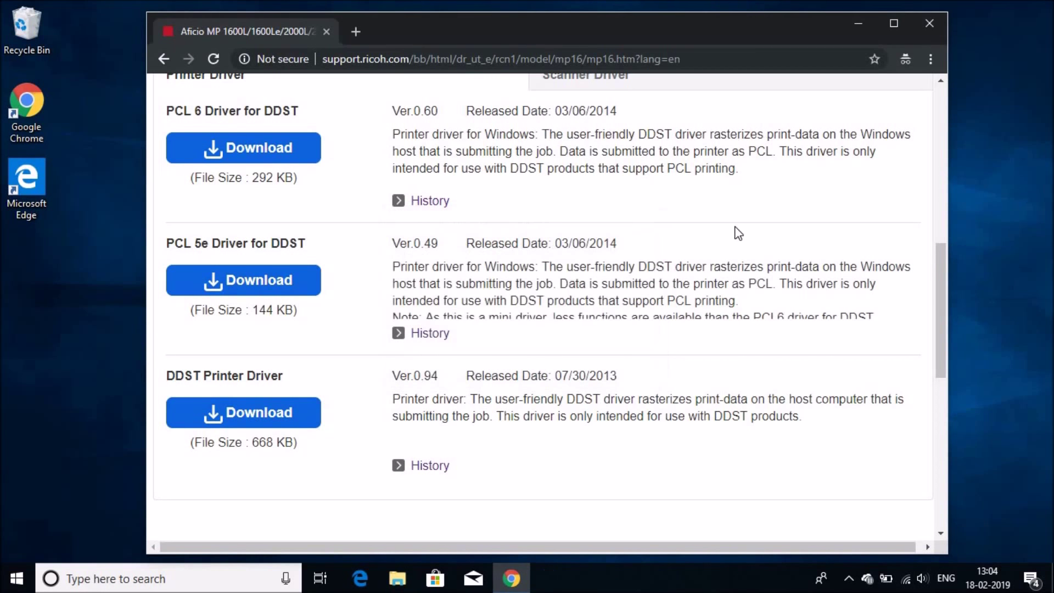
scroll(736, 226, "up", 6)
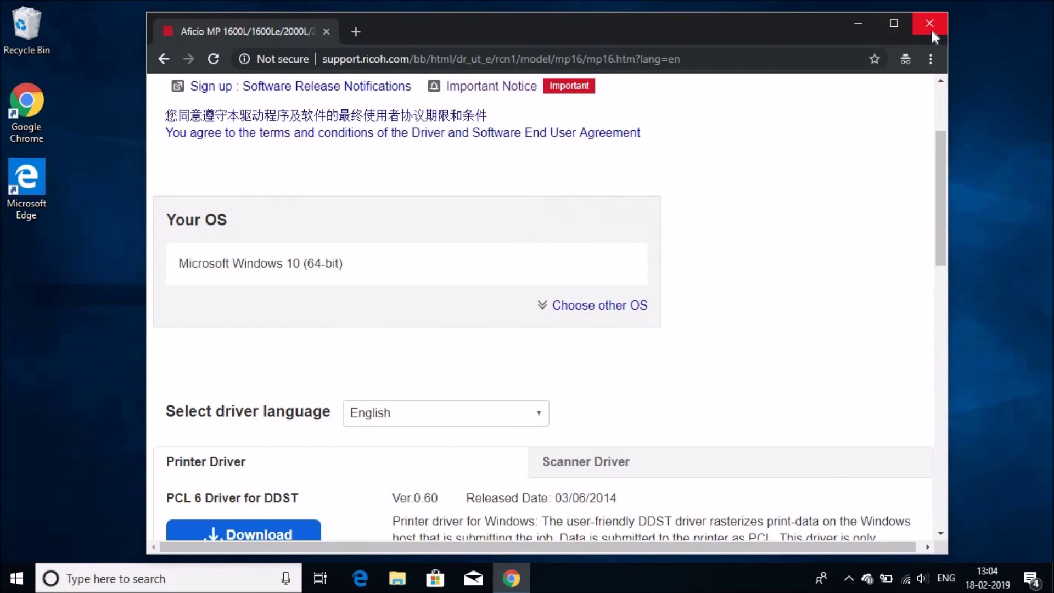